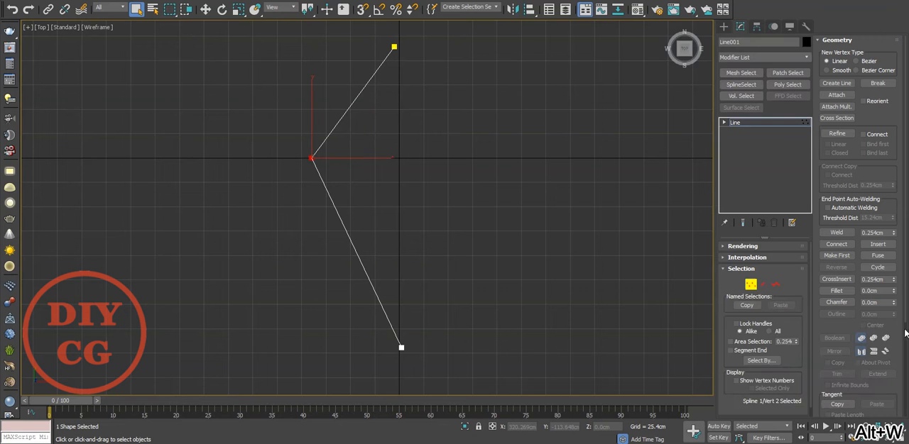
Fillet the line's middle vertex into a rounded corner and align the top end vertex with the vertical axis
left_click_drag(312, 157, 331, 128)
right_click(391, 126)
middle_click_drag(391, 126, 391, 160)
left_click_drag(372, 74, 404, 109)
left_click_drag(397, 71, 401, 93)
middle_click_drag(423, 148, 416, 125)
mouse_move(411, 251)
middle_mouse_down()
mouse_move(411, 187)
mouse_move(409, 212)
mouse_move(373, 179)
mouse_move(401, 263)
middle_mouse_up()
Convert the segments above and below the rounded corner to straight line segments
key("2")
left_click(351, 101)
right_click(349, 98)
left_click(338, 44)
left_click(433, 158)
scroll(394, 332, "up", 5)
left_click_drag(387, 240, 336, 302)
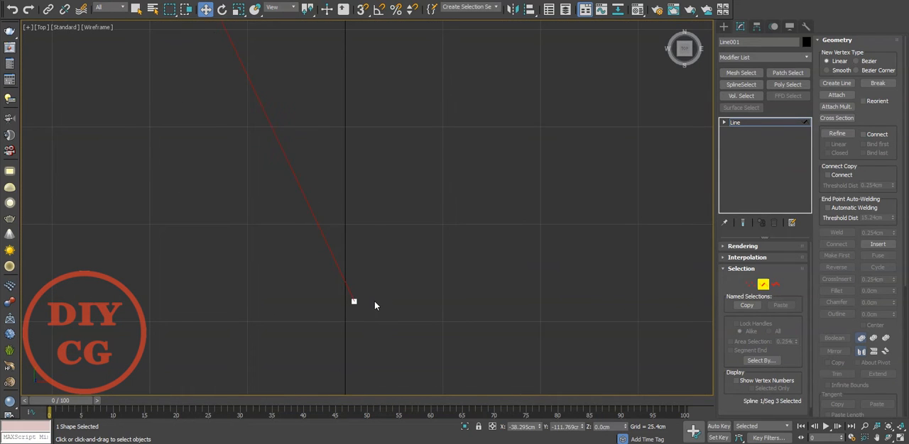
key("1")
key("2")
right_click(337, 262)
left_click(310, 210)
Move the bottom end vertex onto the vertical axis at X 0
key("1")
left_click_drag(417, 268, 267, 334)
left_click_drag(417, 303, 408, 303)
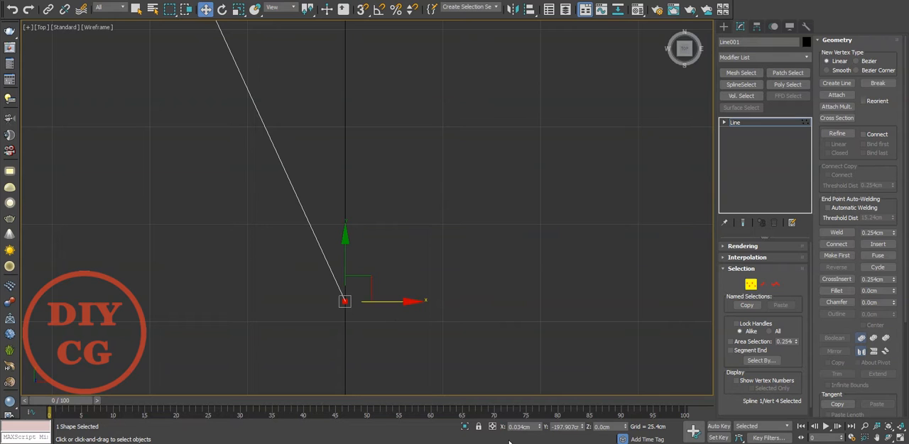
right_click(540, 428)
scroll(354, 77, "down", 5)
Try moving the two rounded-corner vertices closer to the vertical axis
middle_click_drag(354, 77, 365, 217)
left_click_drag(276, 189, 264, 221)
left_click_drag(369, 161, 396, 163)
scroll(312, 200, "up", 4)
scroll(317, 199, "down", 4)
middle_click_drag(383, 190, 354, 190)
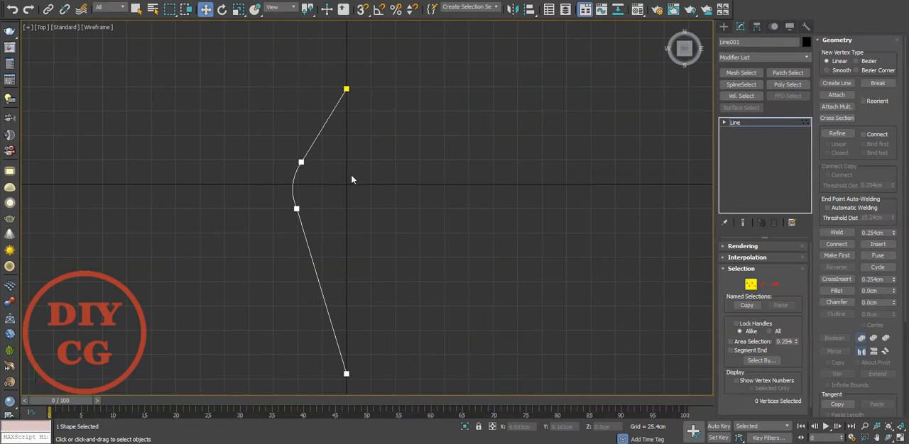
key("ctrl+z")
Set the line's pivot to X 0 and mirror the line across the X axis as a copy
left_click(751, 282)
left_click(756, 27)
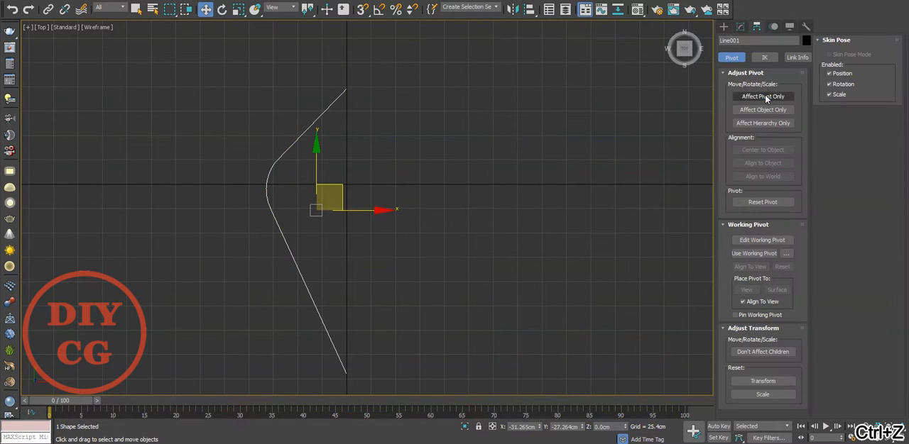
left_click(764, 96)
right_click(541, 426)
left_click(759, 95)
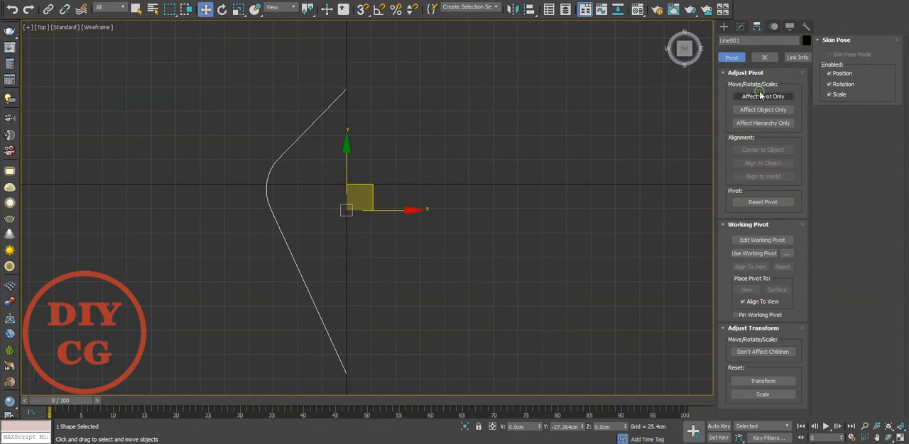
left_click(510, 9)
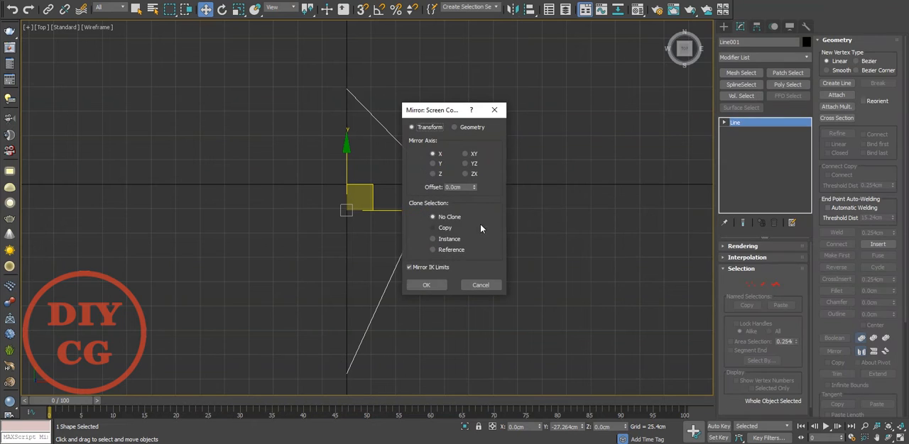
left_click(427, 285)
Attach the original half to the mirrored copy and weld the coincident vertices at both ends of the outline
right_click(518, 270)
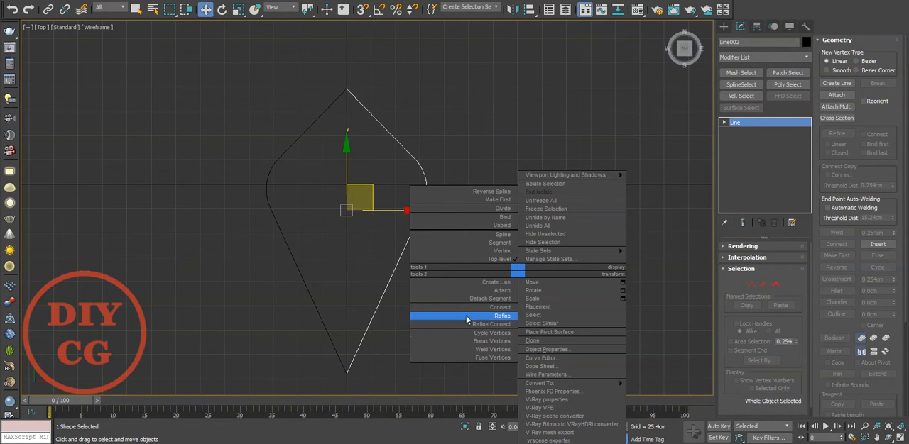
left_click(472, 251)
right_click(469, 249)
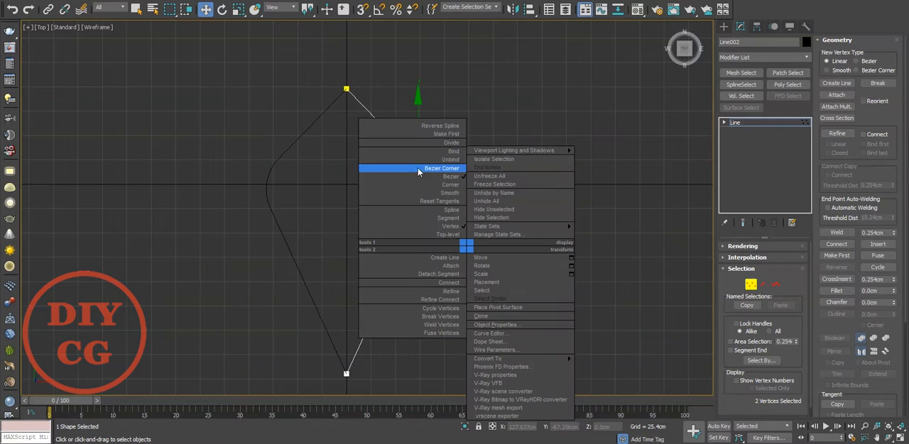
left_click(425, 268)
left_click_drag(362, 61, 332, 104)
left_click_drag(369, 331, 336, 417)
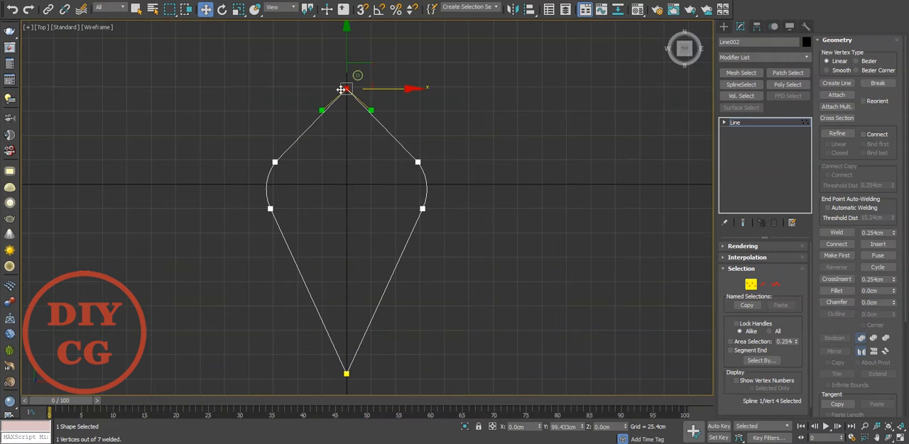
scroll(329, 109, "up", 4)
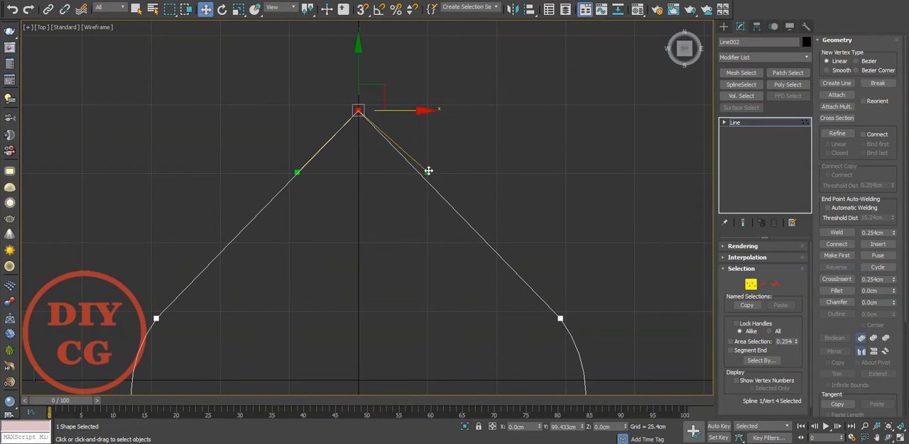
left_click(454, 127)
scroll(454, 124, "down", 3)
middle_click_drag(522, 155, 559, 176)
scroll(560, 176, "up", 2)
key("ctrl+z")
Fillet the top vertex of the outline into a rounded tip
left_click(836, 291)
left_click_drag(391, 123, 401, 94)
right_click(469, 138)
scroll(469, 138, "down", 2)
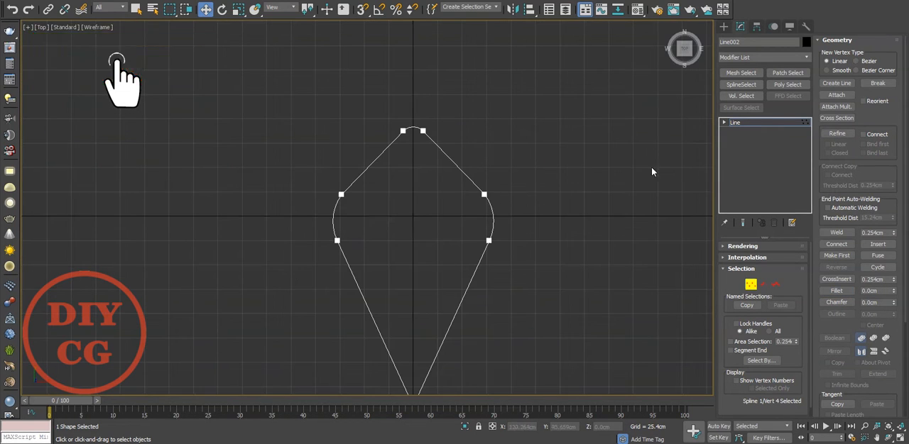
Fillet the bottom vertex of the outline by about 11.5 cm
left_click(757, 122)
scroll(541, 123, "down", 3)
key("1")
scroll(509, 213, "up", 3)
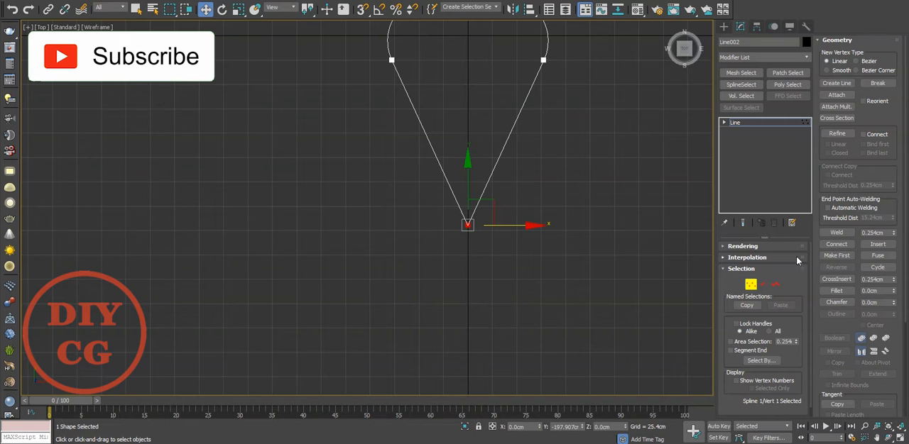
left_click(836, 291)
scroll(466, 210, "up", 2)
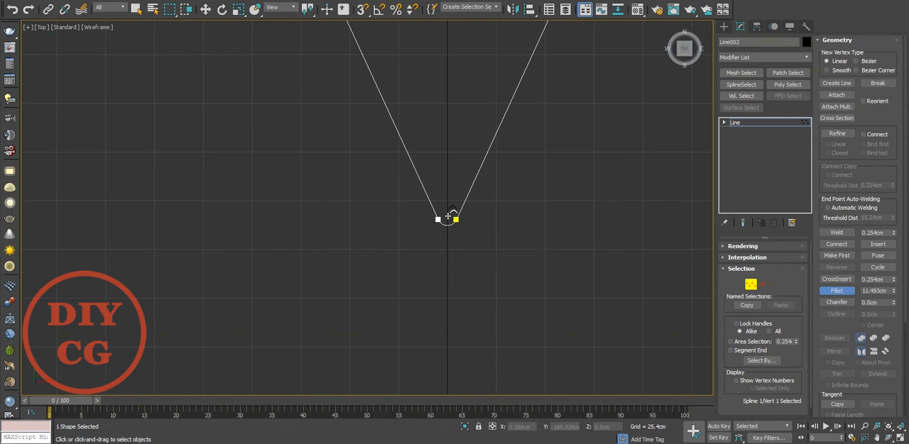
scroll(464, 234, "down", 4)
scroll(445, 250, "up", 2)
scroll(447, 193, "down", 2)
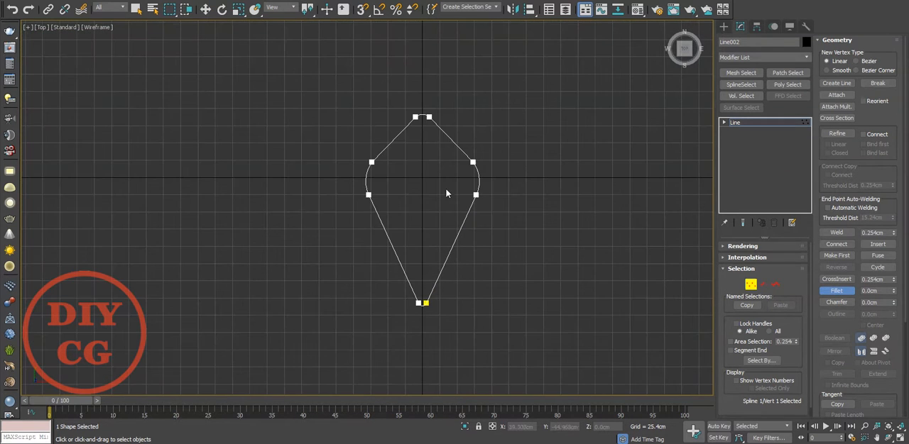
Scale the two curved side segments inward along X to about 79%
key("2")
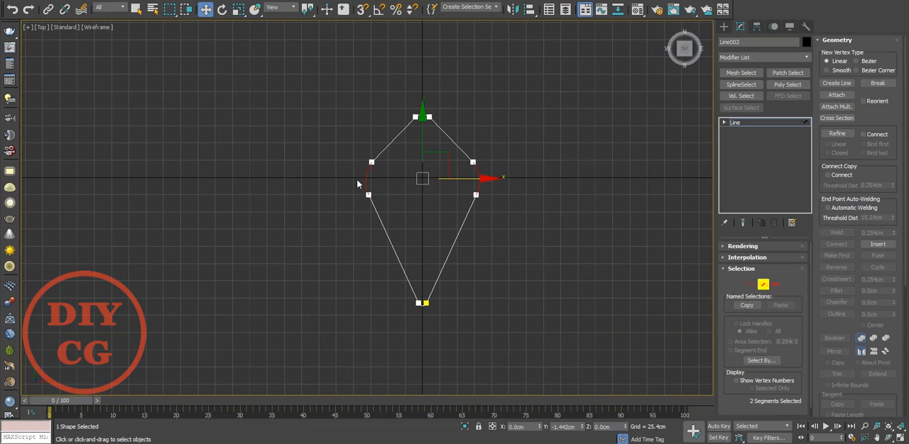
key("r")
left_click_drag(501, 186, 499, 178)
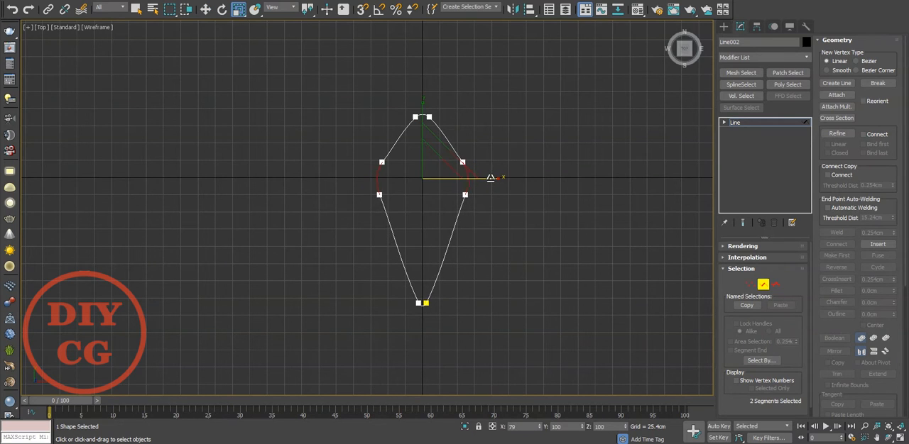
Convert the upper and lower pairs of side segments back to straight lines
scroll(406, 115, "up", 4)
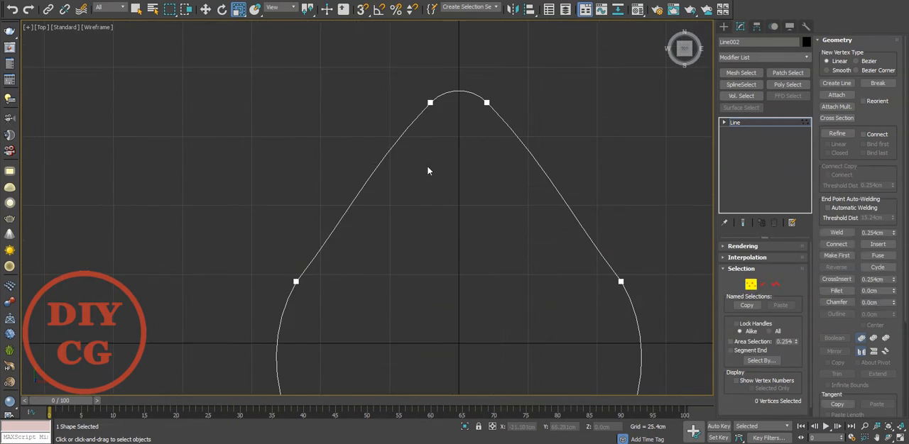
right_click(372, 167)
left_click(325, 128)
scroll(341, 106, "down", 3)
left_click(463, 141)
left_click_drag(497, 267, 361, 298)
scroll(447, 358, "up", 5)
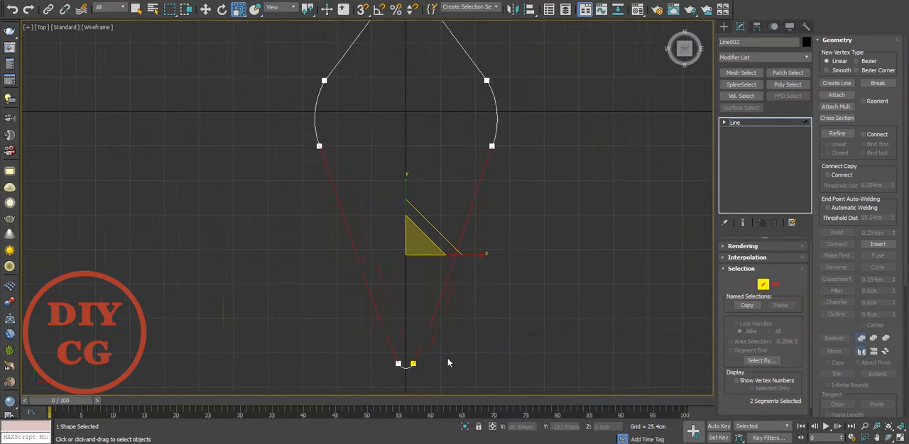
key("1")
scroll(402, 332, "down", 5)
scroll(394, 99, "up", 4)
scroll(400, 127, "down", 4)
key("1")
Apply an Extrude modifier to the closed outline in the perspective view with an amount of -1.27 cm
key("p")
middle_click_drag(344, 268, 427, 258, "alt")
left_click(736, 56)
left_click(736, 89)
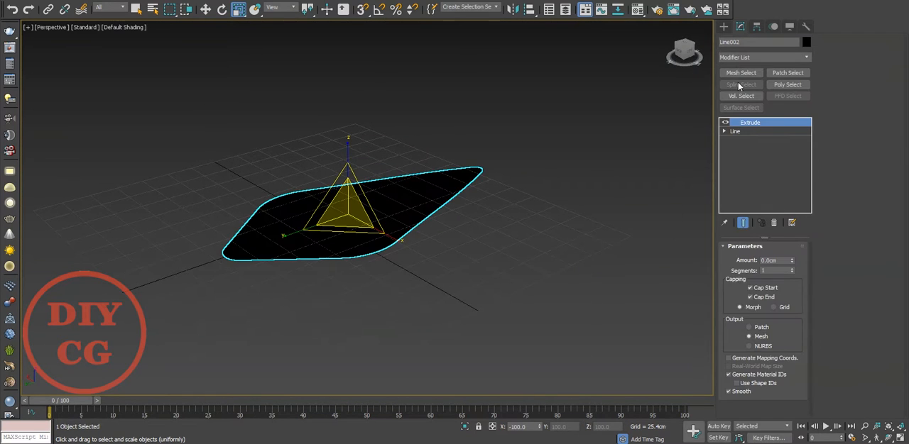
key("z")
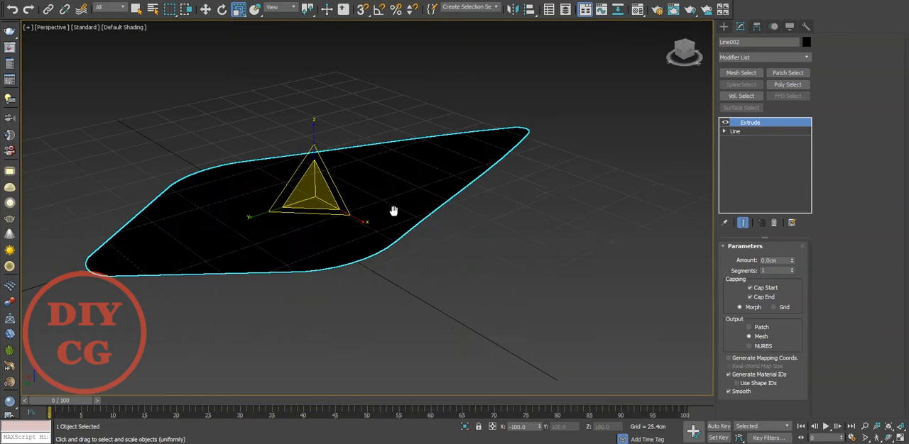
left_click_drag(791, 261, 510, 282)
Assign the grey Material #22 to the extruded plate
key("m")
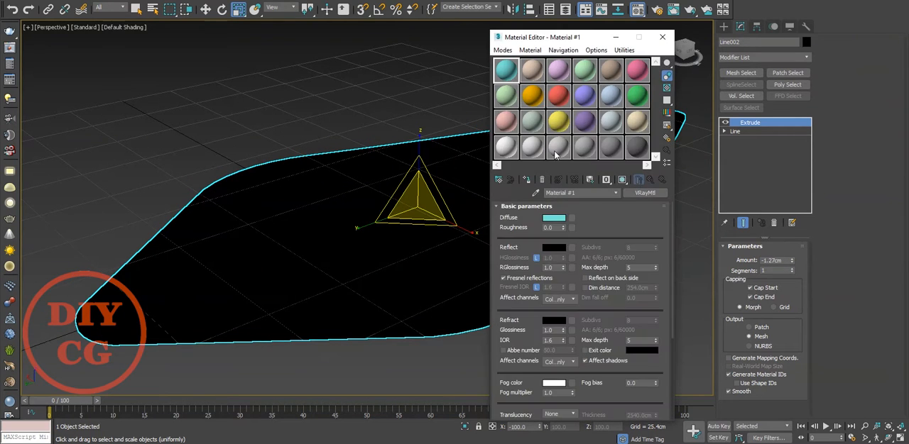
left_click(526, 182)
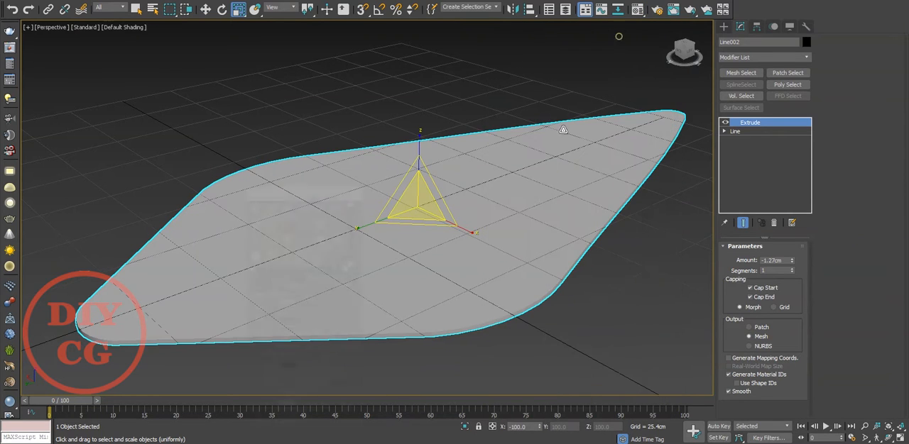
left_click(661, 36)
Show edged faces in the viewport and fine-tune the plate's Extrude amount
key("F4")
scroll(495, 211, "down", 5)
scroll(499, 219, "up", 5)
left_click_drag(790, 260, 796, 248)
Create a standard cylinder about 5.9 cm in radius and 27.9 cm high inside the plate's upper half
left_click(724, 29)
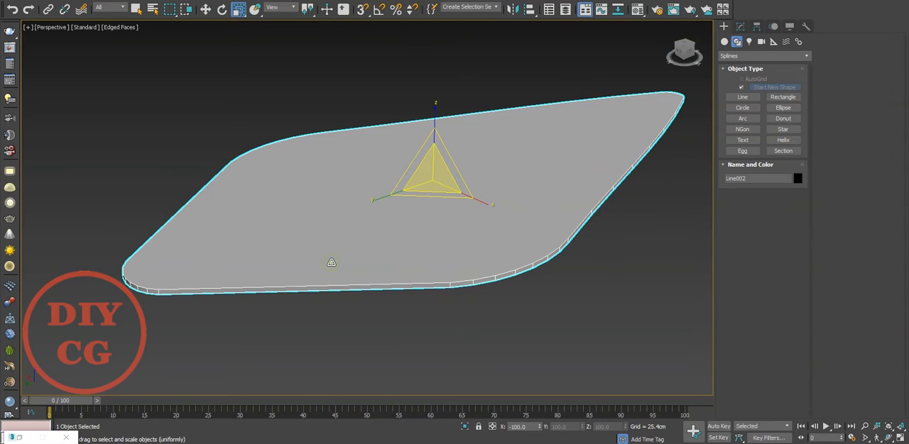
key("t")
scroll(347, 256, "down", 2)
middle_click_drag(348, 254, 352, 370)
scroll(373, 227, "up", 2)
left_click(438, 200)
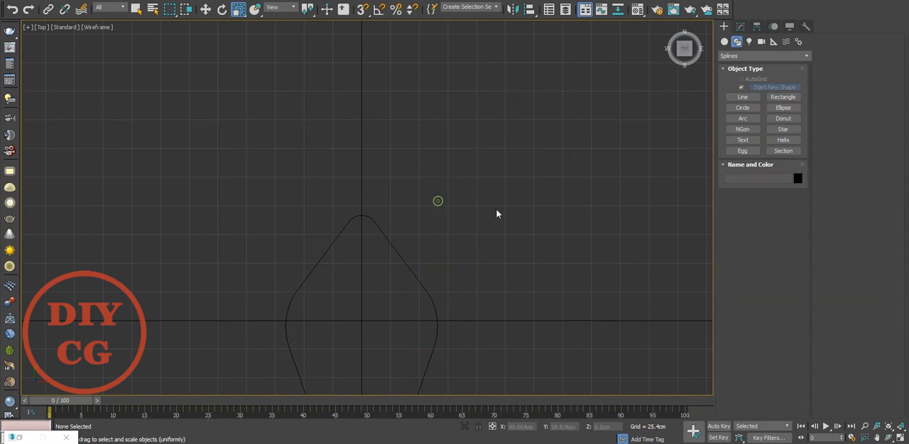
left_click(724, 42)
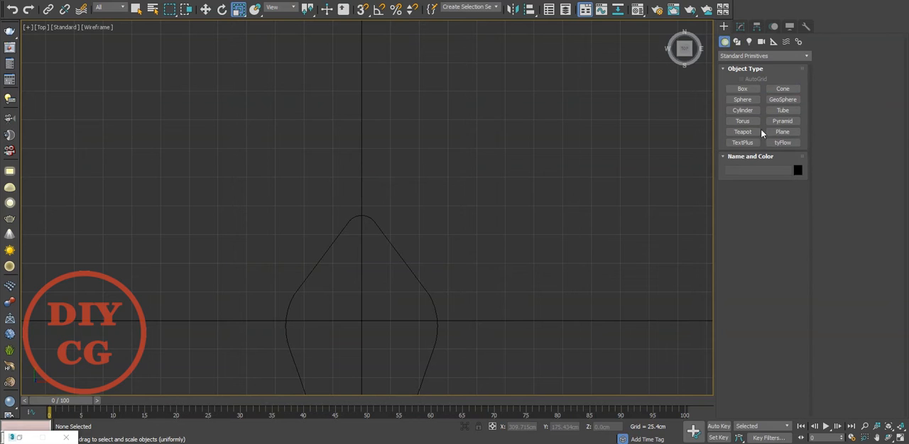
left_click(742, 110)
scroll(355, 234, "up", 5)
left_click_drag(378, 254, 383, 266)
Centre the cylinder at X 0 and move it along Y to about 85.7 cm, near the plate's rounded top tip
key("w")
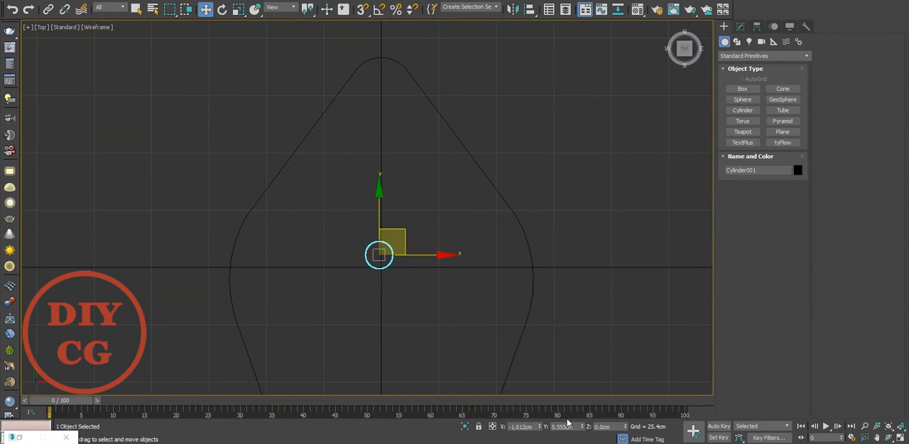
right_click(582, 429)
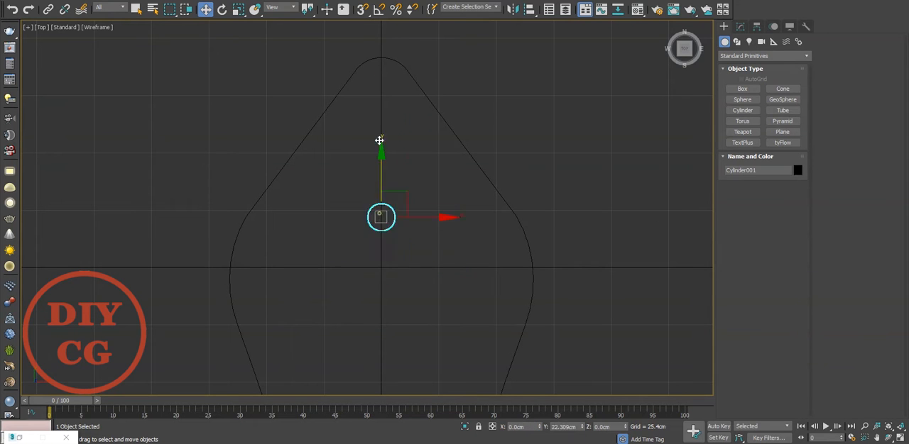
key("p")
middle_click_drag(377, 115, 577, 232, "alt")
scroll(337, 185, "down", 5)
scroll(329, 199, "up", 5)
scroll(573, 196, "down", 5)
scroll(617, 191, "down", 3)
Set the cylinder's height segments to 3 and assign it the grey Material #22
left_click(740, 27)
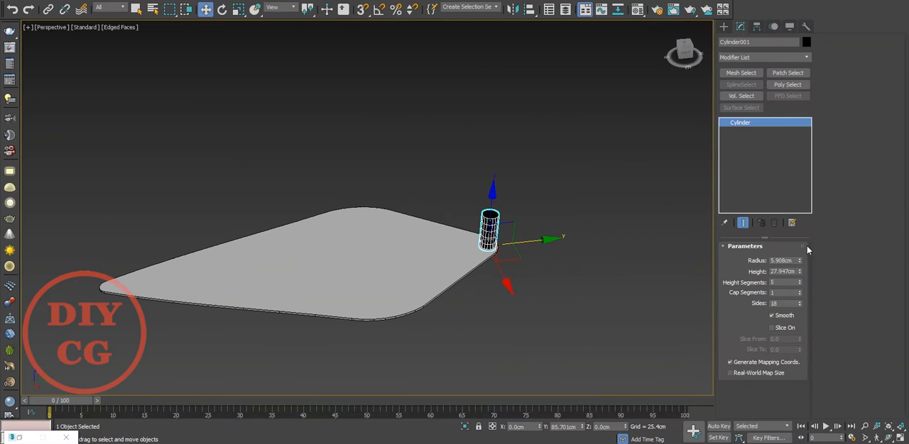
left_click(800, 284)
left_click(800, 284)
key("m")
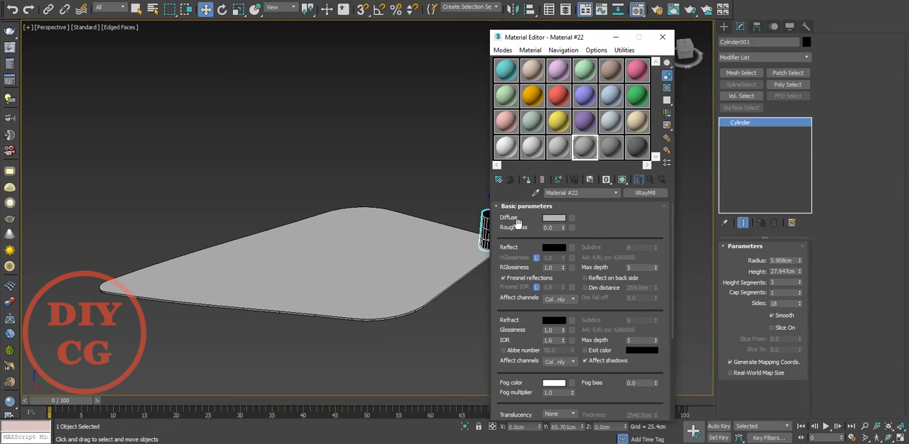
left_click(615, 37)
scroll(486, 214, "up", 5)
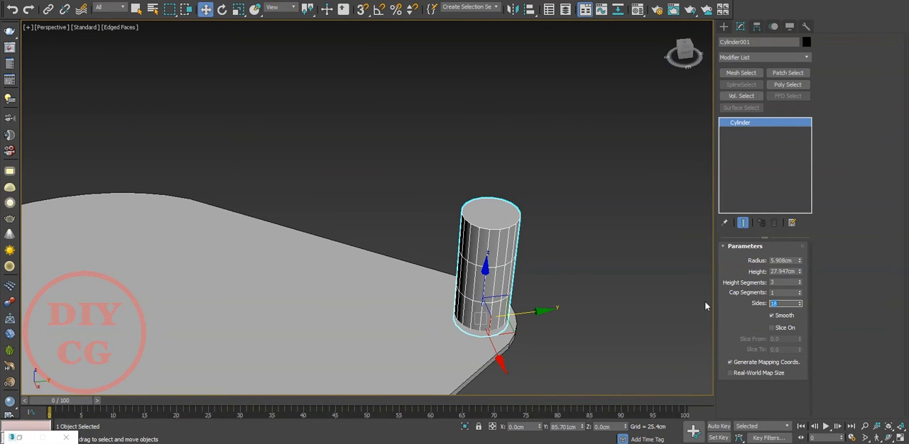
Set the cylinder to 8 sides and 2 height segments
type("8")
key("Return")
middle_click_drag(523, 323, 572, 273, "alt")
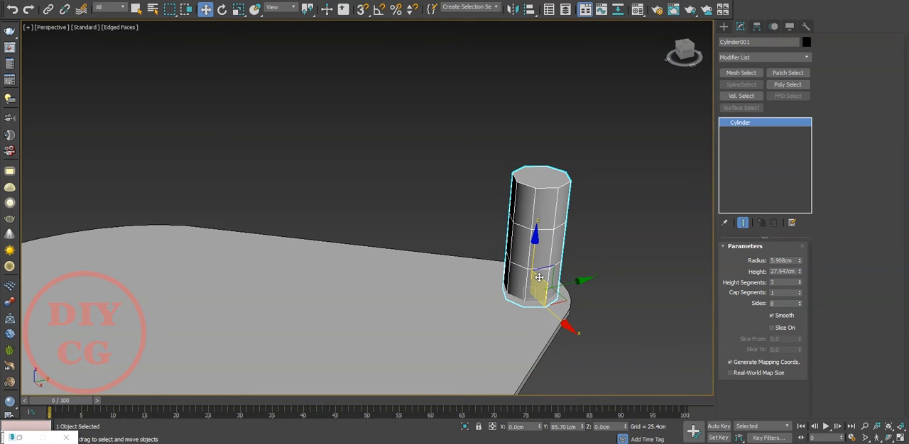
left_click(799, 284)
Convert the cylinder to an Editable Poly
right_click(519, 240)
mouse_move(587, 352)
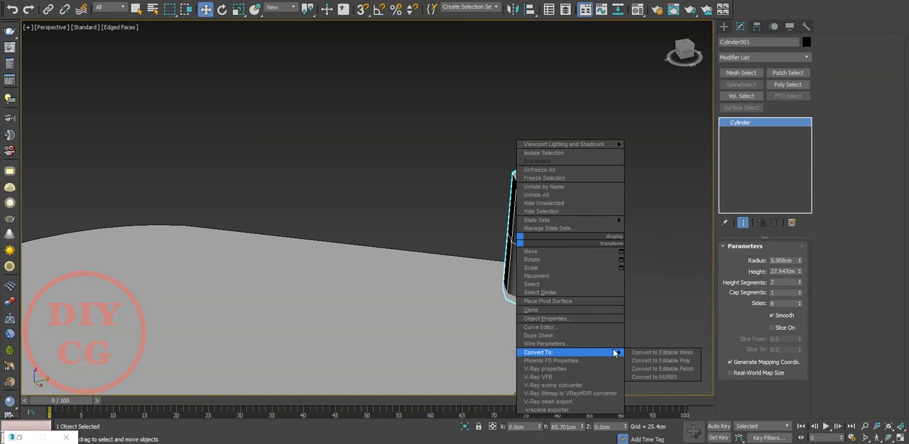
left_click(660, 360)
Stretch the cylinder's bottom cap polygon along Y and move it toward the plate's centre, to about Y 69.9 cm
key("4")
mouse_move(517, 319)
middle_mouse_down("alt")
mouse_move(513, 274)
mouse_move(516, 309)
mouse_move(528, 318)
middle_mouse_up("alt")
left_click(534, 289)
key("e")
key("r")
left_click_drag(491, 305, 372, 324)
key("w")
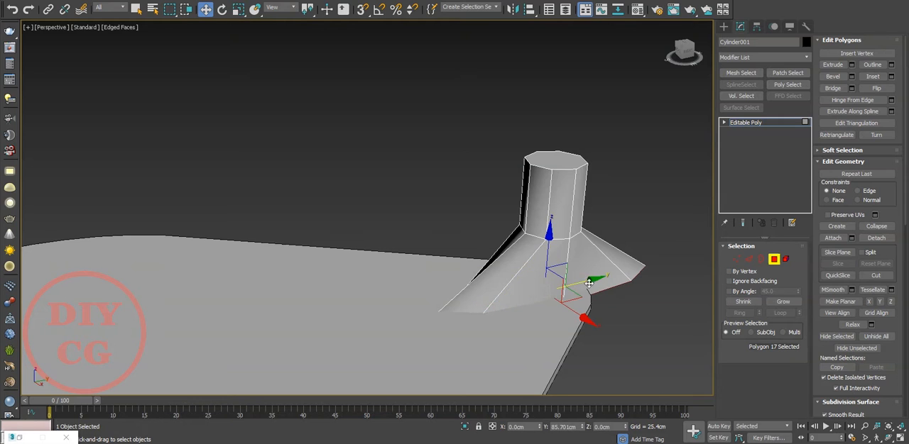
left_click_drag(588, 284, 524, 303)
Scale the cylinder's bottom cap polygon shorter along Y and move it to about Y 71.7 cm
key("t")
key("F3")
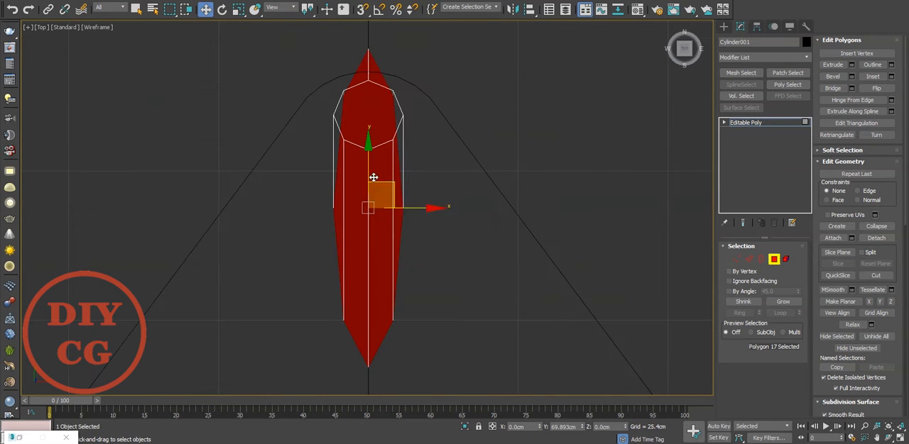
key("r")
left_click_drag(375, 177, 378, 195)
middle_click_drag(379, 195, 392, 255)
key("w")
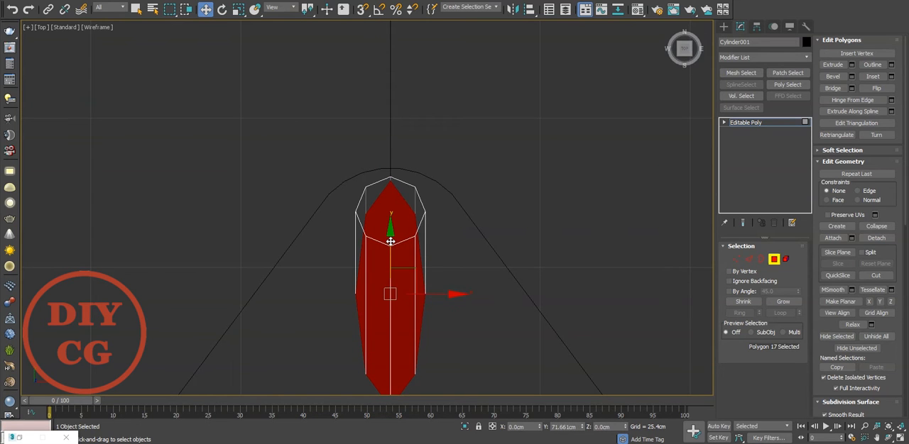
Snap the three base vertices nearest the plate's tip onto the matching vertices of the cylinder's top ring in plan
key("p")
scroll(426, 247, "down", 3)
middle_click_drag(444, 252, 414, 238, "alt")
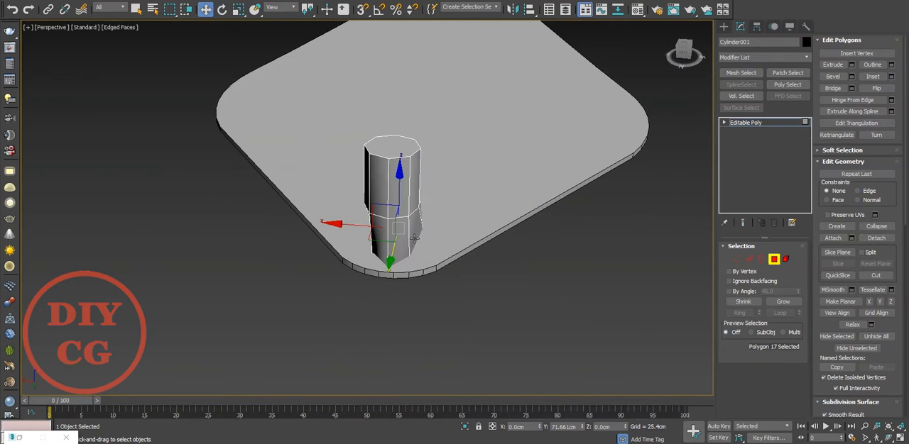
scroll(414, 239, "up", 4)
key("1")
left_click_drag(424, 265, 402, 287)
key("t")
scroll(419, 274, "up", 5)
key("s")
left_click_drag(277, 201, 285, 147)
left_click_drag(406, 236, 426, 148)
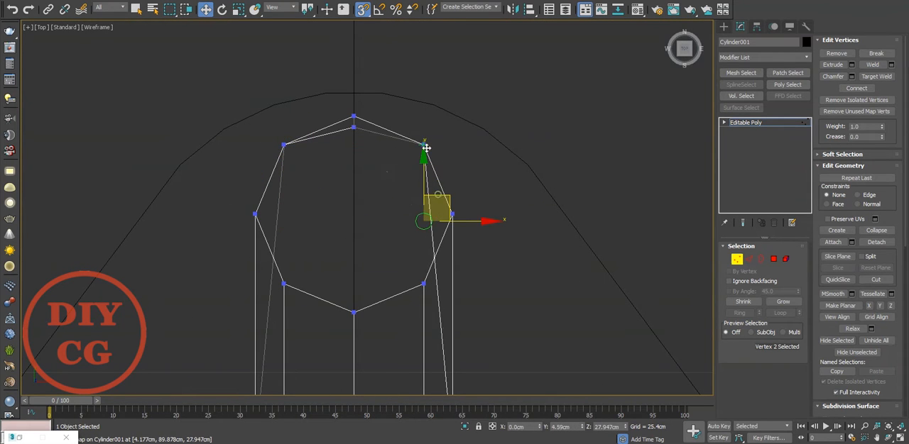
left_click(353, 128)
left_click(332, 181)
scroll(332, 181, "down", 3)
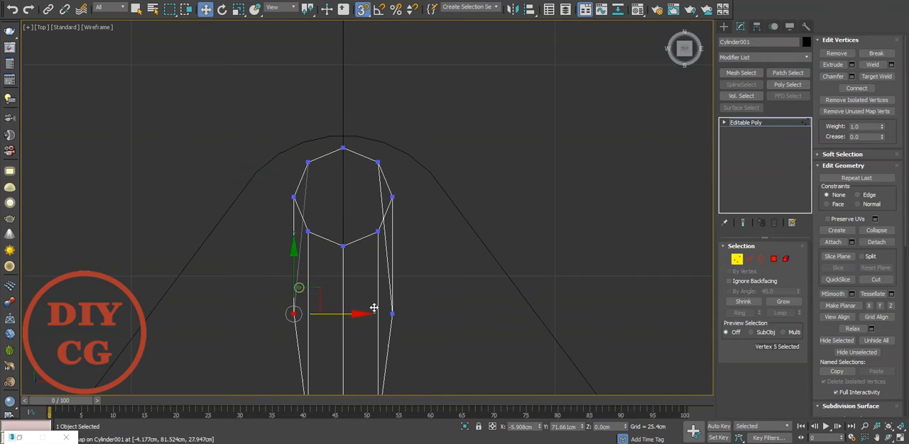
Move the five remaining base vertices along Y toward the cylinder to shorten the flare, with snapping off
middle_click_drag(333, 326, 336, 251)
left_click_drag(426, 216, 255, 395)
key("s")
left_click_drag(348, 257, 356, 184)
scroll(359, 183, "down", 3)
key("ctrl+z")
left_click_drag(383, 274, 358, 296)
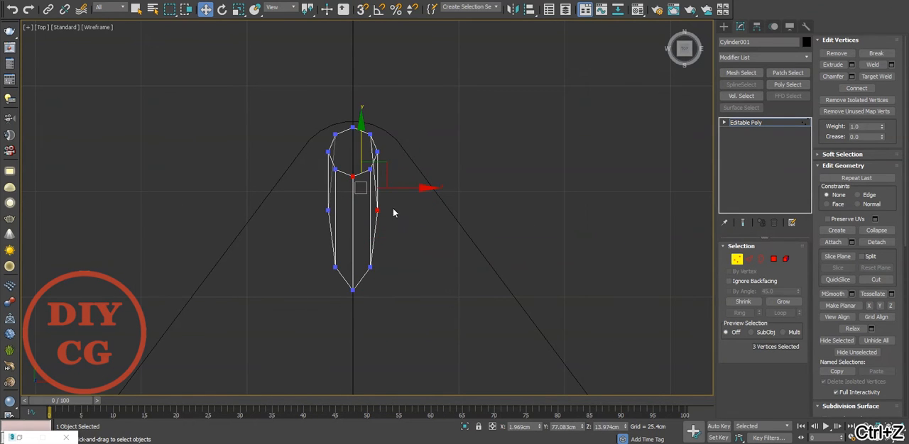
left_click_drag(351, 204, 352, 193)
scroll(351, 178, "up", 4)
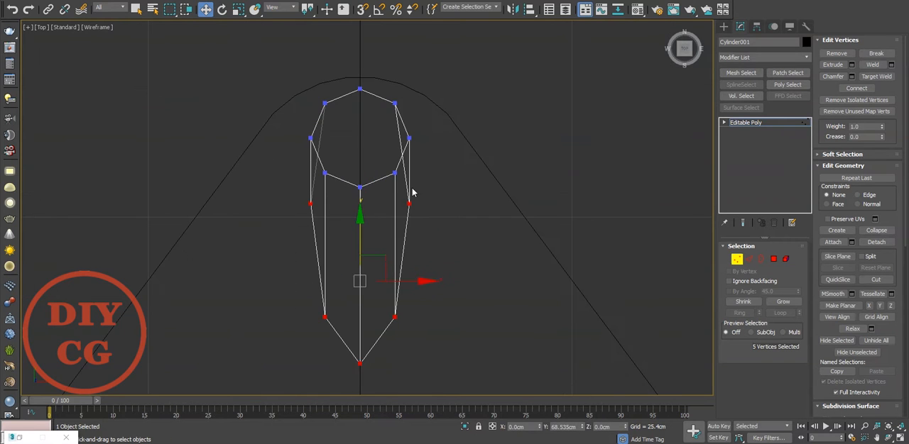
Snap the two side vertices of the base along Y into line with the top ring's side vertices, at Y 85.7 cm
middle_click_drag(318, 190, 311, 238)
scroll(348, 224, "up", 4)
key("s")
left_click_drag(351, 228, 253, 160)
scroll(362, 174, "down", 4)
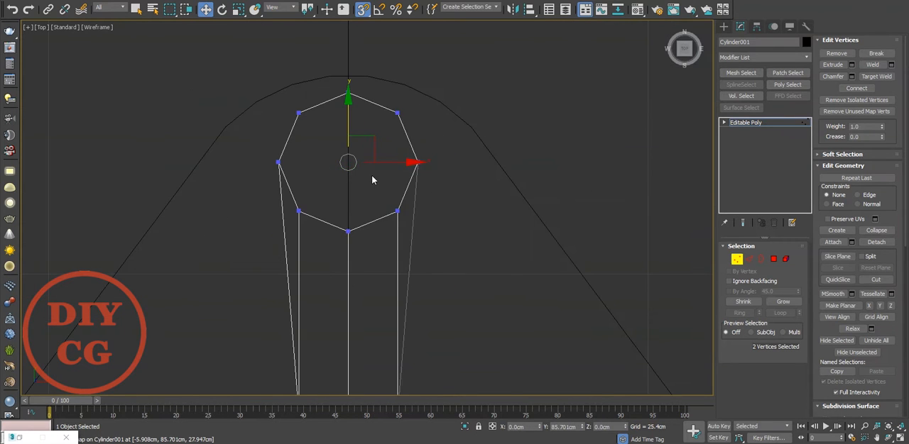
Isolate the cylinder, remove its top cap and apply TurboSmooth with the end result shown while editing
key("p")
scroll(385, 185, "down", 10)
middle_click_drag(330, 195, 466, 203, "alt")
scroll(425, 181, "up", 6)
scroll(496, 191, "down", 4)
middle_click_drag(365, 280, 467, 248)
left_click(736, 259)
middle_click_drag(537, 183, 739, 203, "alt")
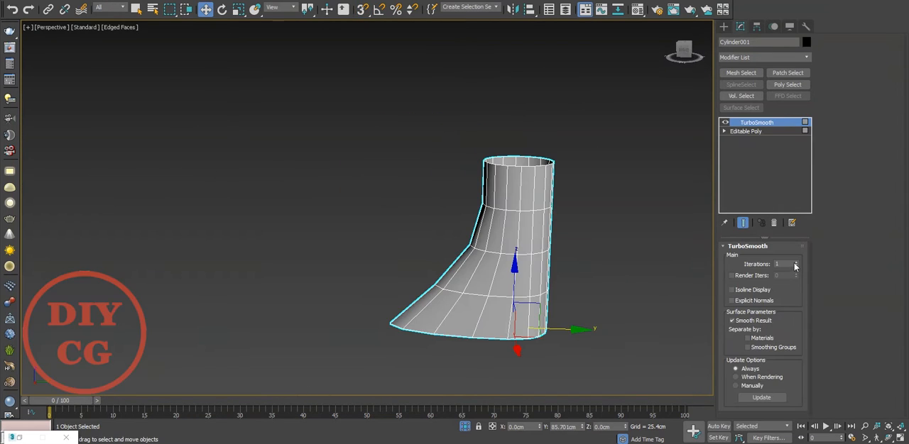
left_click(795, 262)
left_click(760, 259)
left_click(743, 223)
Raise the cylinder's open top border to about Z 31.4 cm
left_click(520, 154)
middle_click_drag(520, 153, 541, 180)
left_click_drag(540, 154, 542, 131)
Chamfer the edge loop above the flared base using 1 segment
key("2")
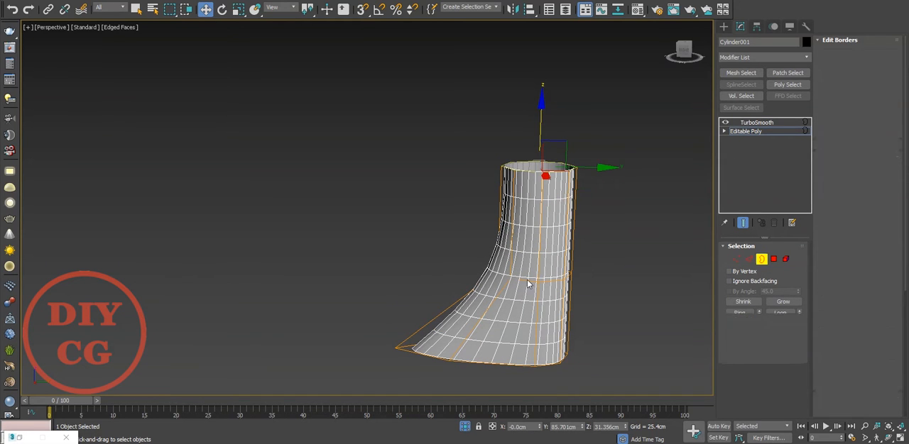
double_click(527, 279)
right_click(618, 272)
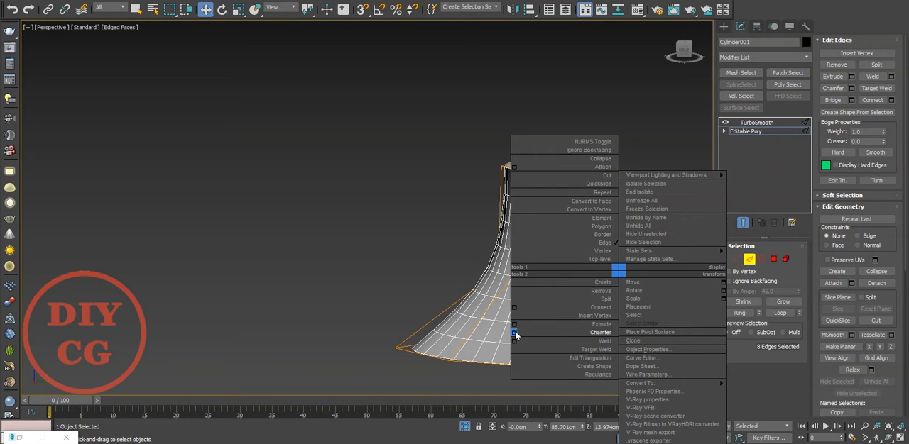
left_click(514, 331)
mouse_move(374, 232)
left_mouse_down()
mouse_move(374, 218)
mouse_move(374, 230)
left_mouse_up()
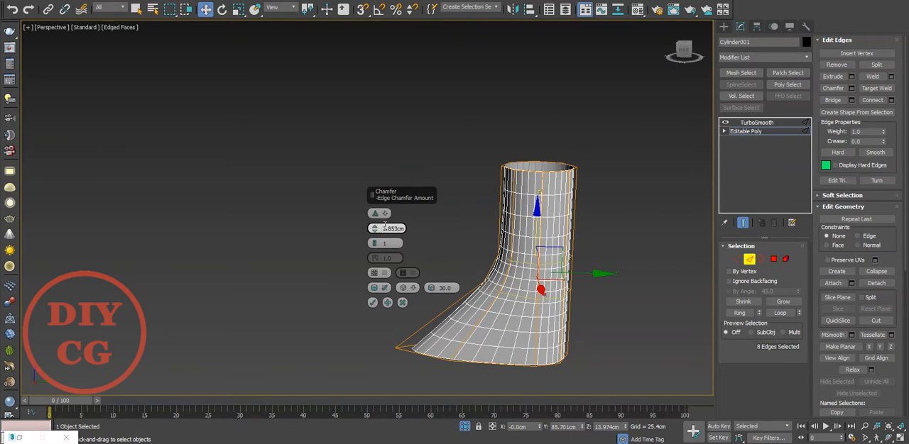
left_click(372, 302)
Extrude the tube's open top border upward and tilt the new ring away from the plate's centre
left_click(332, 302)
middle_click_drag(332, 302, 498, 217, "alt")
key("2")
key("3")
left_click(501, 213)
key("f")
scroll(435, 226, "down", 8)
scroll(420, 221, "up", 5)
key("l")
scroll(460, 215, "down", 4)
scroll(426, 203, "up", 4)
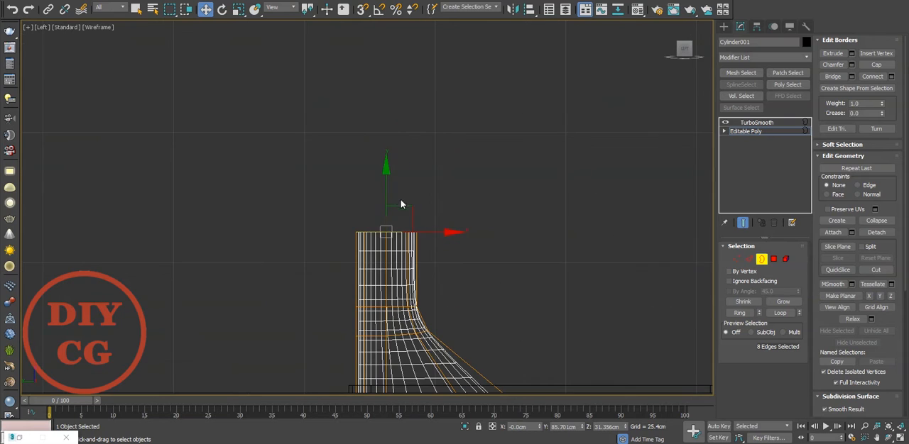
left_click_drag(386, 186, 389, 141)
key("e")
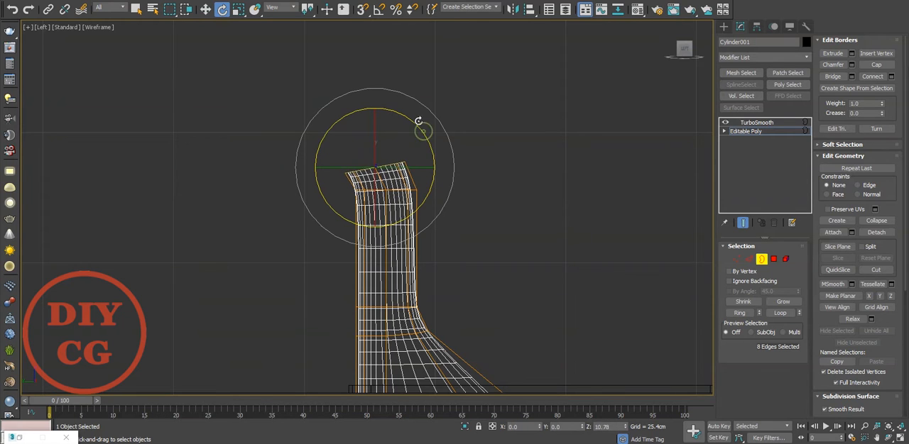
middle_click_drag(386, 153, 419, 159)
Extrude and rotate further rings into a bend until the open end stands vertical, and move that end outward
key("w")
left_click_drag(430, 148, 428, 92, "shift")
key("e")
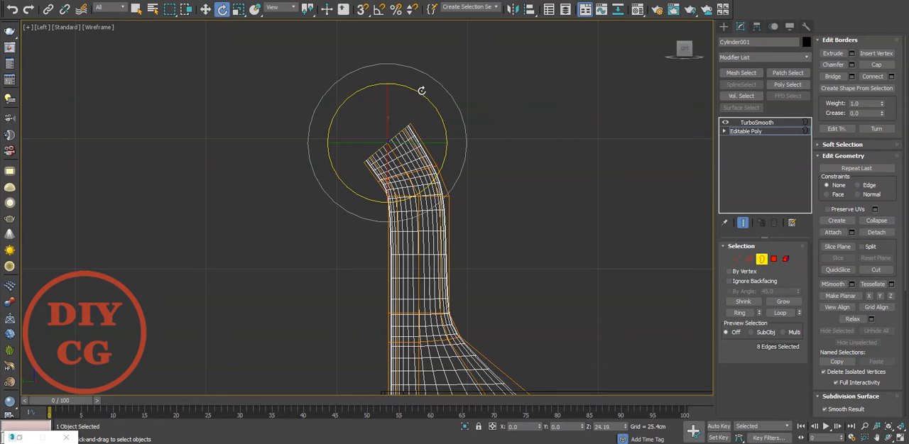
key("w")
left_click_drag(430, 144, 398, 135, "shift")
key("e")
left_click_drag(390, 105, 347, 75)
scroll(345, 125, "up", 4)
key("w")
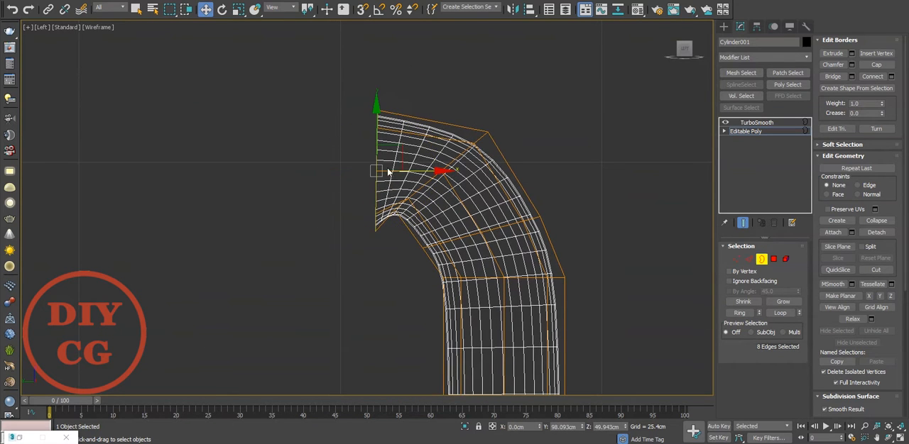
left_click_drag(385, 152, 339, 154, "shift")
key("r")
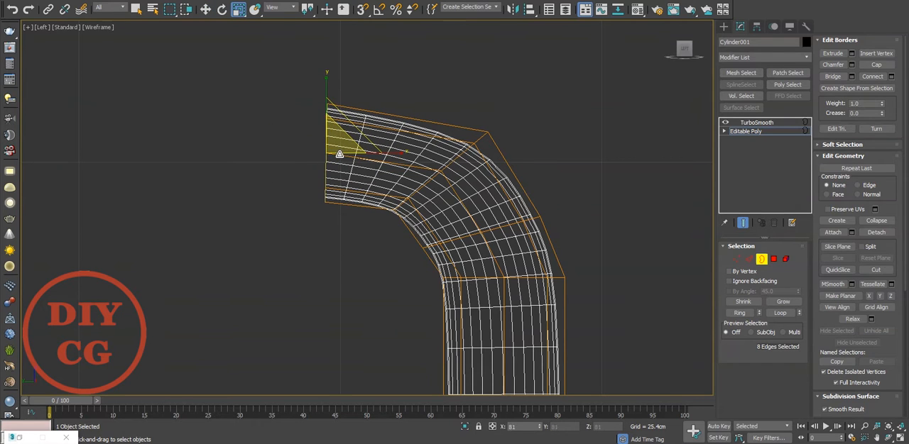
Move and rotate the edge loops within the tube's bend to even out its curve
key("2")
double_click(467, 151)
left_click(158, 2)
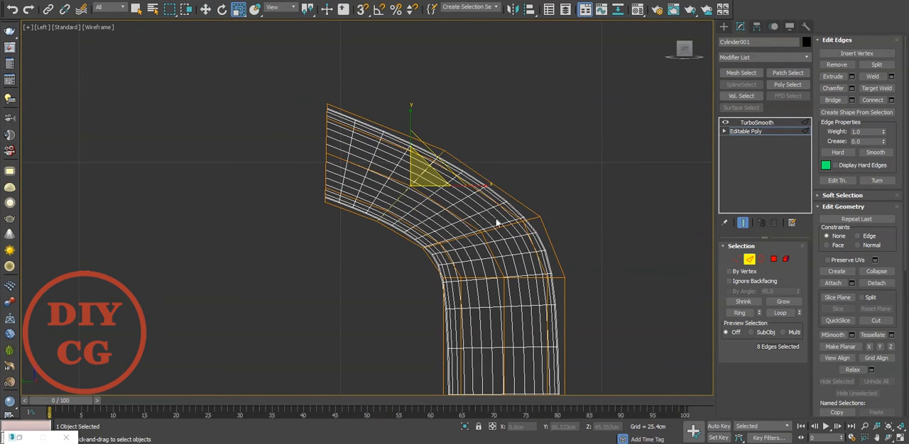
double_click(497, 226)
left_click(157, 1)
middle_click_drag(470, 201, 462, 193)
key("e")
left_click_drag(510, 184, 507, 171)
double_click(414, 162)
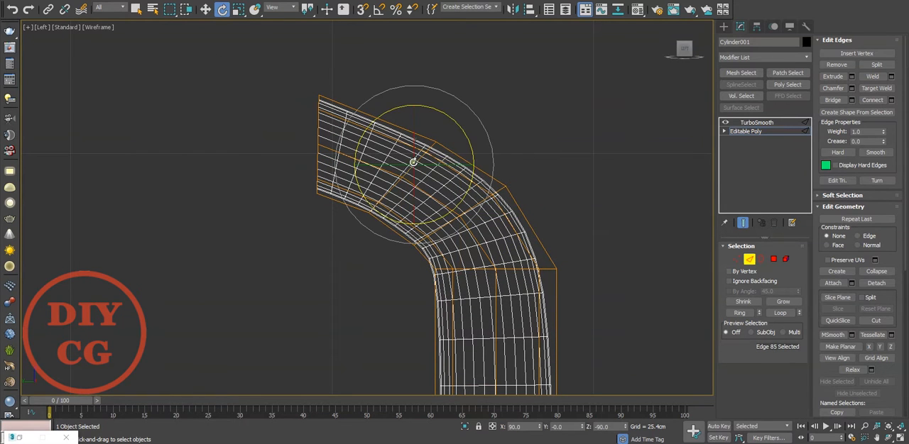
left_click_drag(443, 138, 437, 128)
left_click(466, 98)
Move the tube's open end border outward to about Y 105.1 cm
scroll(402, 129, "down", 4)
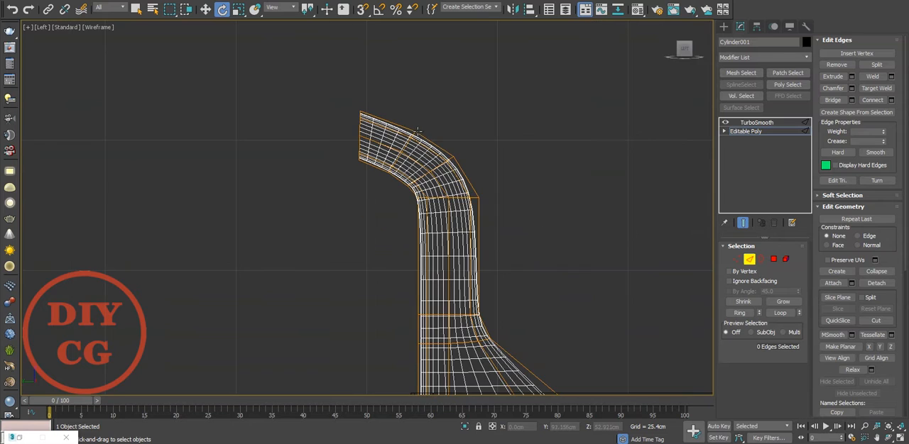
key("p")
scroll(438, 161, "down", 4)
middle_click_drag(438, 160, 466, 148, "alt")
scroll(466, 148, "up", 5)
double_click(418, 166)
key("4")
left_click(417, 166)
key("3")
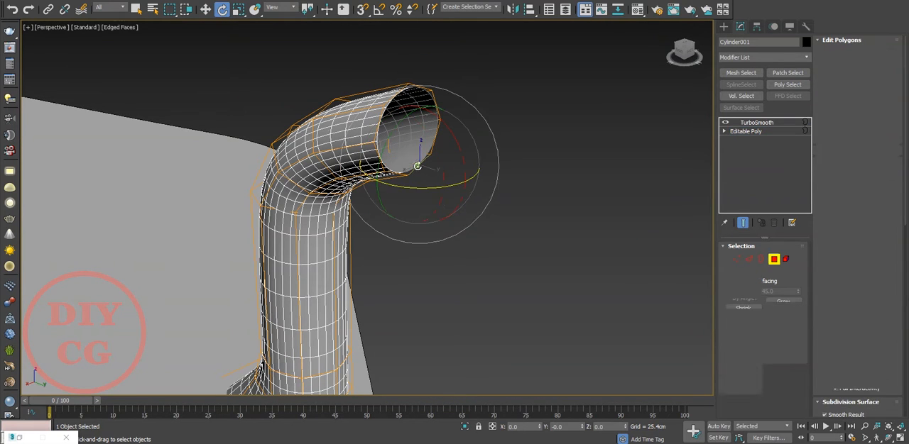
left_click(417, 166)
key("w")
left_click_drag(451, 147, 469, 154)
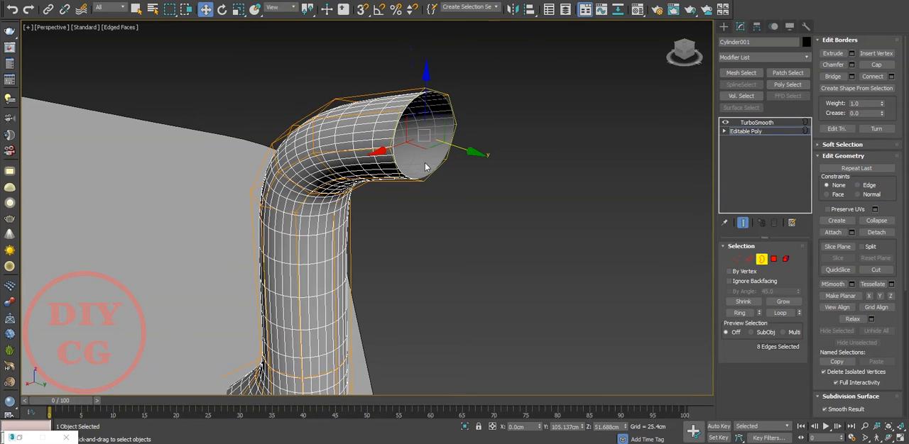
Lower the edge loop at the start of the tube's bend along Z
key("2")
key("ctrl+z")
middle_click_drag(284, 95, 347, 86, "alt")
double_click(253, 244)
middle_click_drag(252, 245, 295, 212)
left_click_drag(300, 164, 301, 200)
scroll(341, 210, "down", 6)
left_click(374, 224)
middle_click_drag(374, 225, 388, 203, "alt")
Extrude the tube's end border by scaling it outward into a flat flange ring
scroll(338, 213, "up", 4)
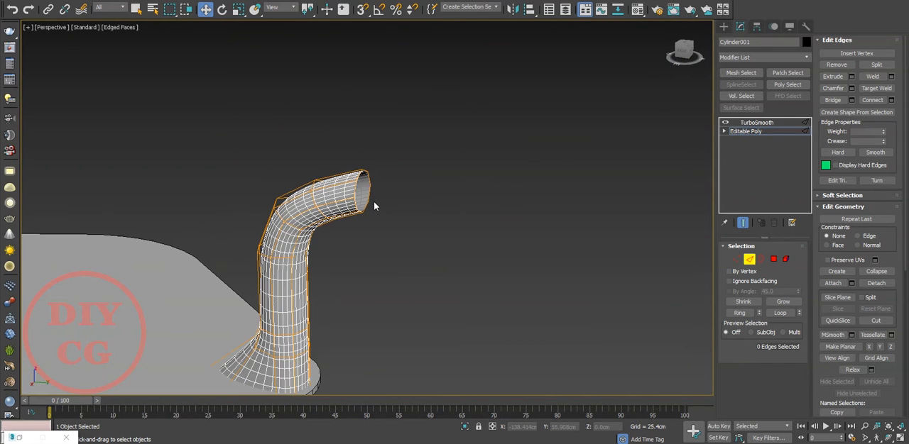
key("3")
left_click(369, 197)
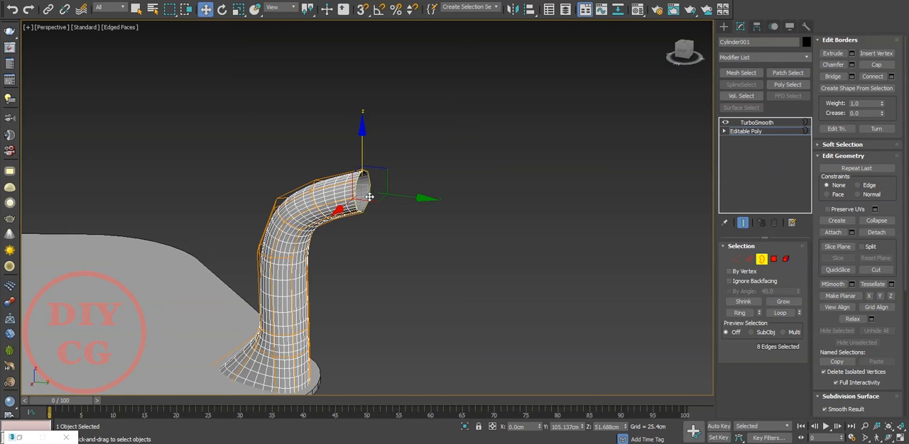
key("r")
left_click_drag(358, 182, 344, 167)
middle_click_drag(366, 188, 406, 205, "alt")
scroll(406, 205, "up", 4)
Hide the TurboSmooth result, split the flange ring off the tube and detach it as a separate object named Hanle
left_click(725, 123)
middle_click_drag(351, 202, 381, 199, "alt")
key("2")
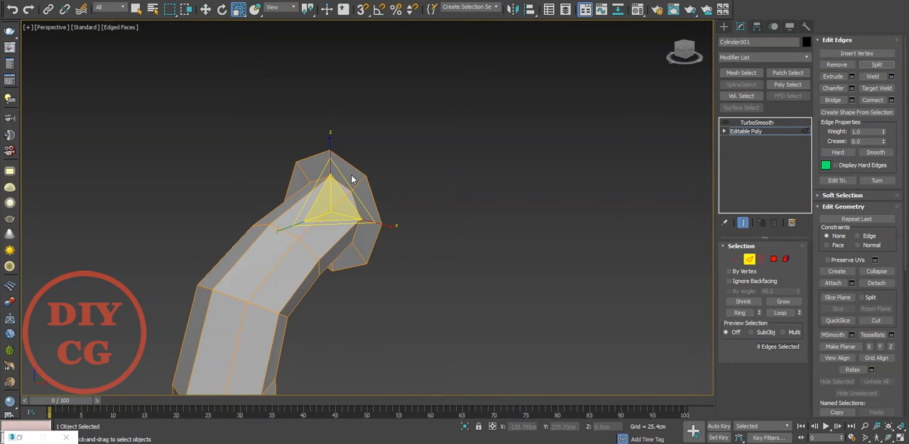
key("5")
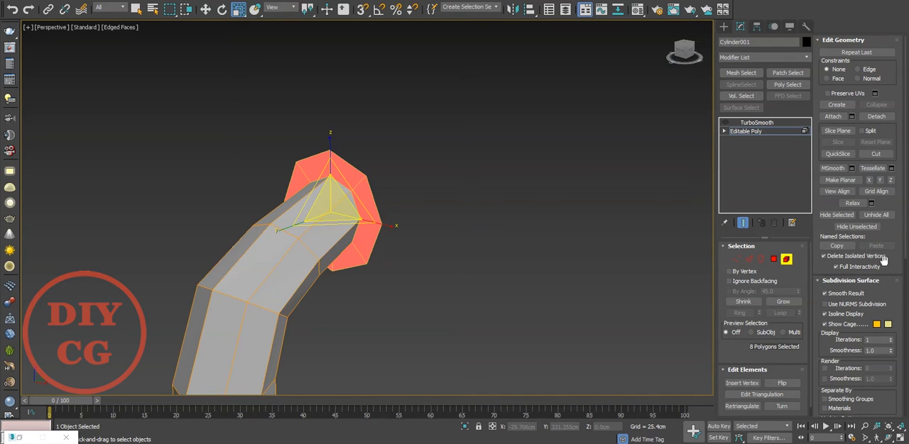
left_click(875, 117)
key("Return")
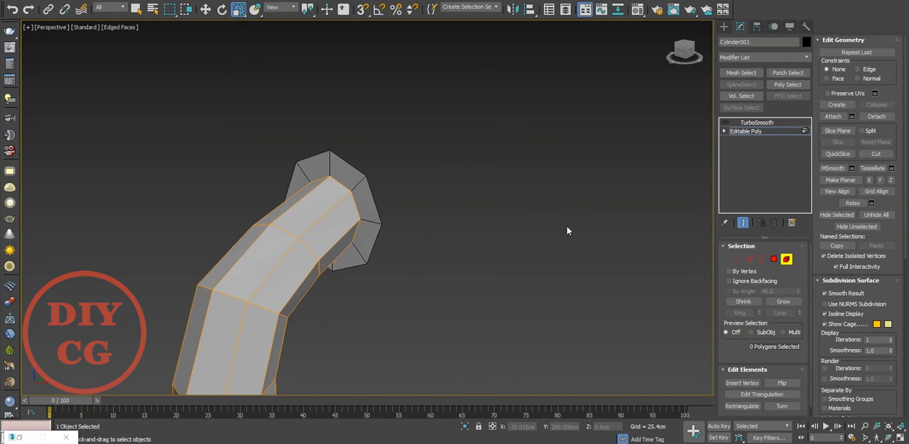
Leave the tube's sub-object editing, turn its TurboSmooth back on and deselect the tube
left_click(744, 131)
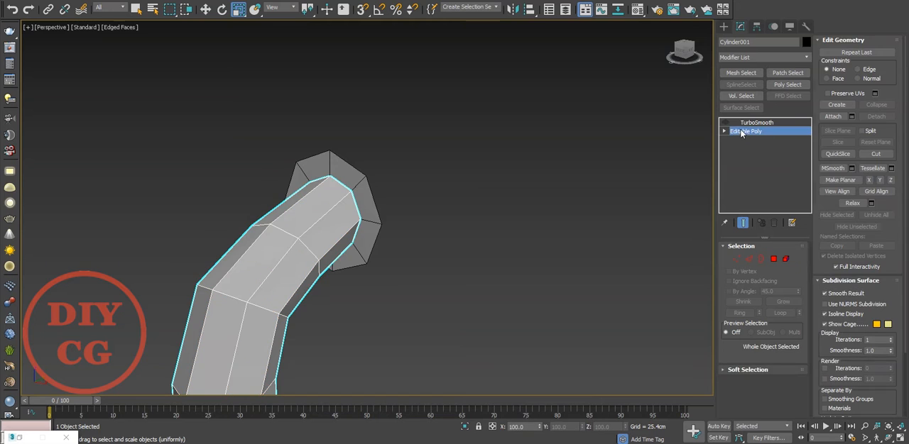
left_click(725, 124)
left_click(576, 173)
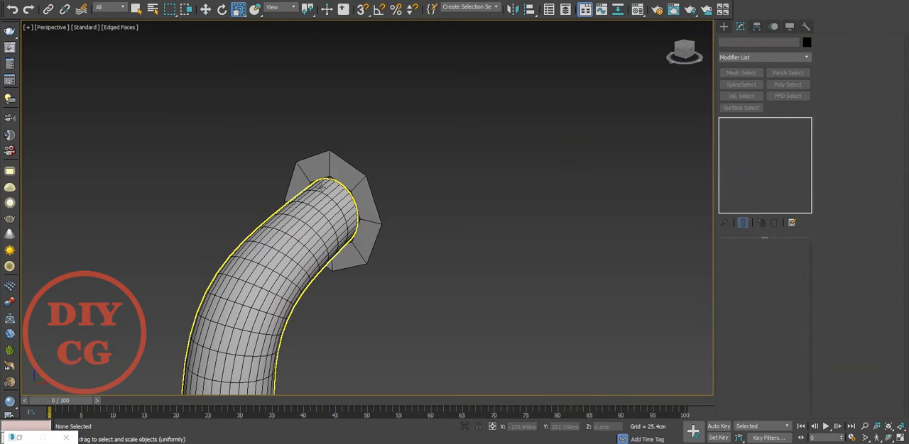
Extrude the outer border of Hanle along Y away from the tube to about Y 120.2 cm
left_click(359, 192)
left_click(760, 259)
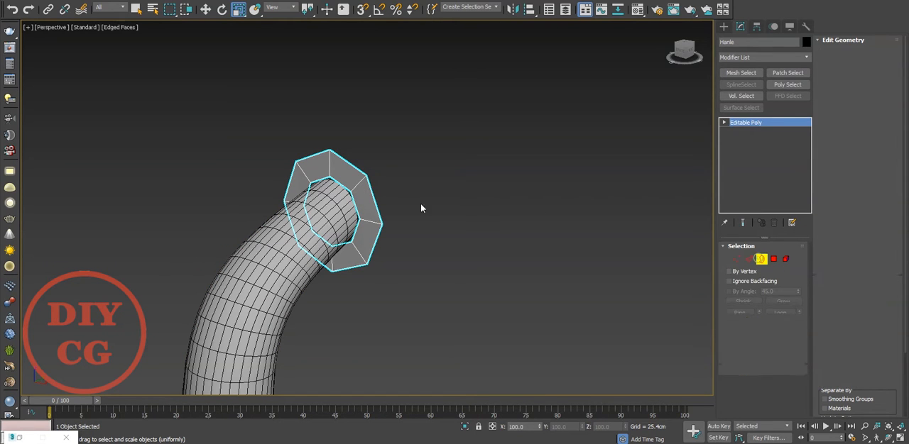
left_click(351, 172)
right_click(355, 189)
left_click(366, 196)
key("w")
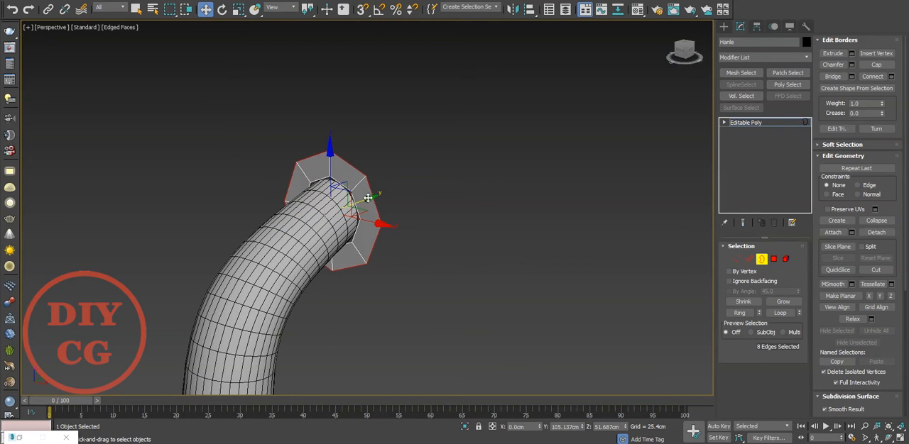
left_click_drag(369, 197, 405, 184, "shift")
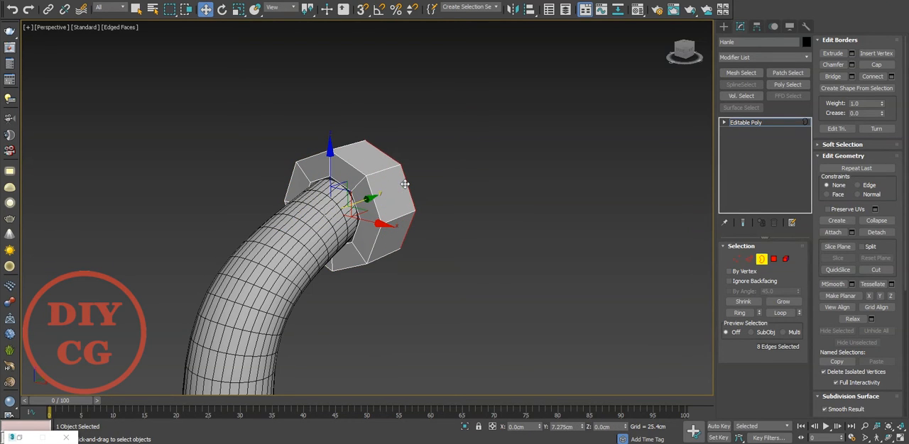
mouse_move(404, 184)
middle_mouse_down()
mouse_move(386, 192)
mouse_move(372, 121)
mouse_move(271, 204)
mouse_move(392, 192)
middle_mouse_up()
scroll(385, 192, "up", 4)
scroll(385, 192, "down", 5)
key("t")
key("z")
scroll(394, 204, "down", 8)
scroll(395, 203, "up", 4)
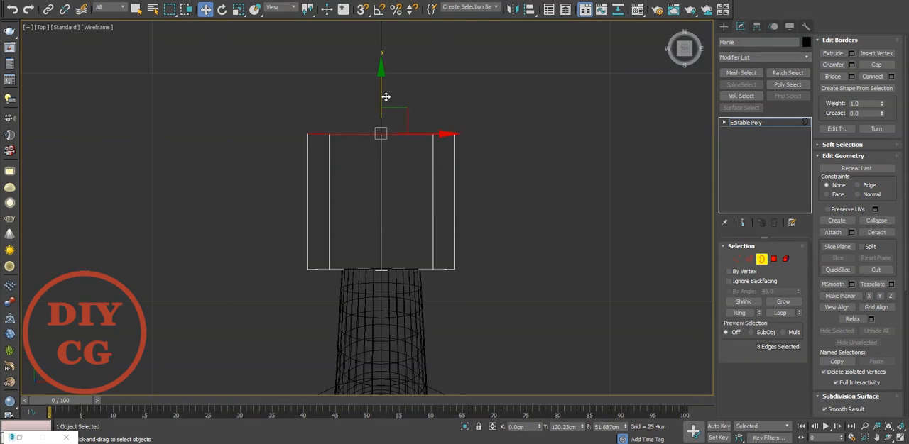
Extrude the open border of Hanle outward along Y into a second, longer segment
key("p")
mouse_move(365, 208)
middle_mouse_down("alt")
mouse_move(379, 203)
mouse_move(365, 203)
middle_mouse_up("alt")
key("r")
key("w")
left_click_drag(365, 203, 493, 259, "shift")
key("e")
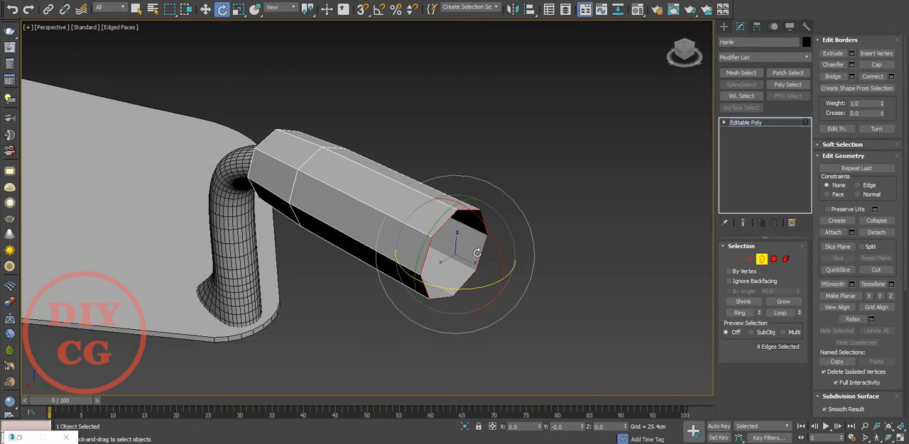
key("r")
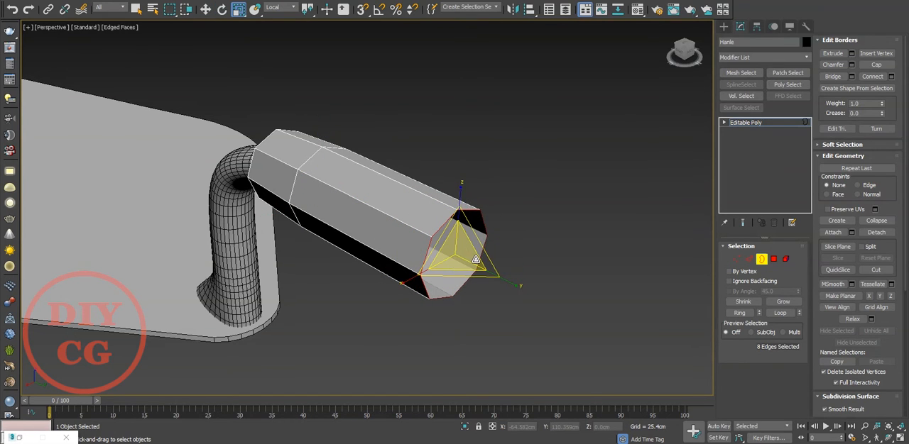
Extrude the open border of Hanle along Y into a short third segment ending at about Y 170 cm
key("w")
left_click_drag(487, 269, 564, 308, "shift")
key("e")
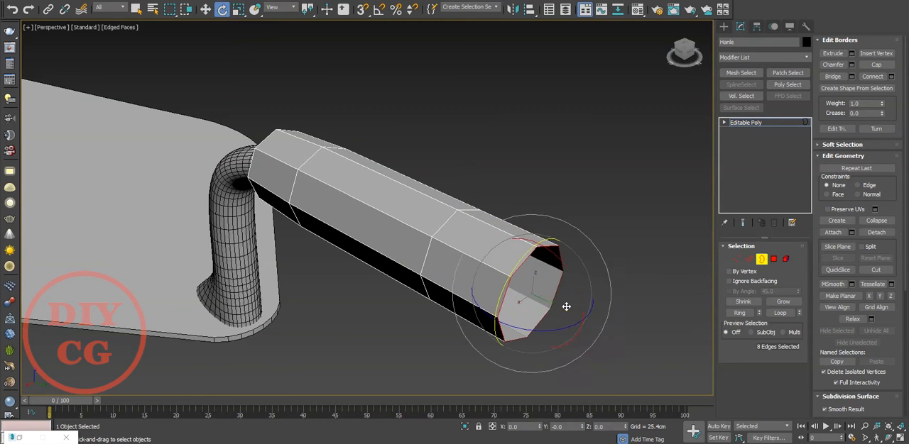
key("w")
middle_click_drag(566, 306, 563, 294)
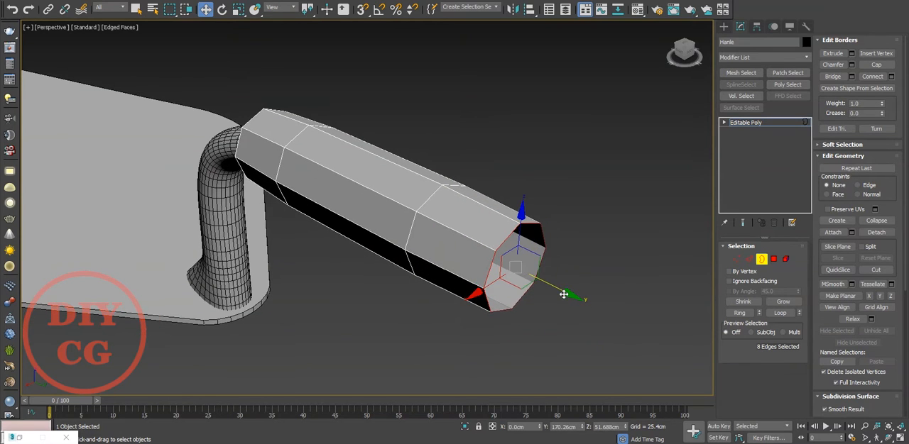
scroll(499, 280, "down", 5)
scroll(540, 271, "up", 5)
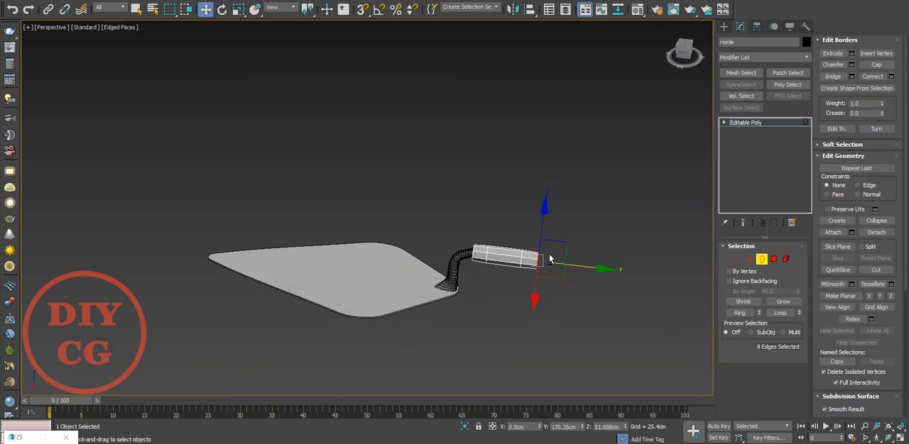
scroll(528, 284, "up", 2)
left_click_drag(526, 283, 556, 302, "shift")
key("ctrl+z")
In the Left view, select the 16 vertices of the handle's outer end segment and shift them outward by about 5.5 cm
left_click(566, 206)
key("f")
key("l")
scroll(483, 213, "down", 4)
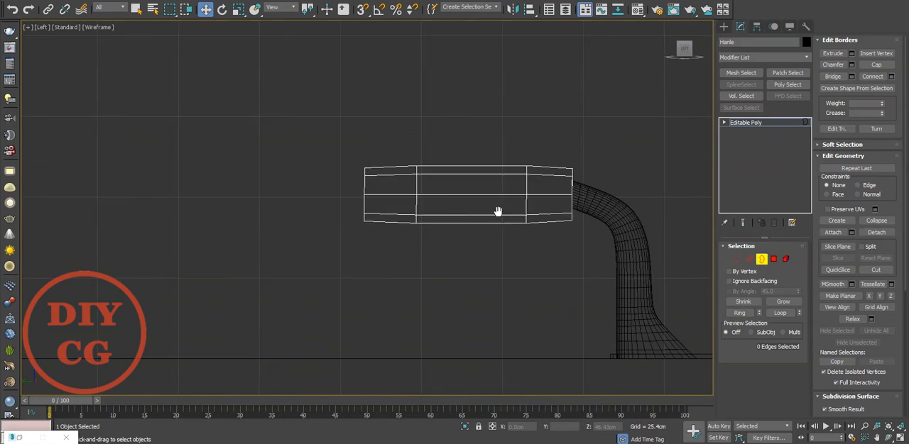
key("1")
left_click_drag(451, 192, 435, 192)
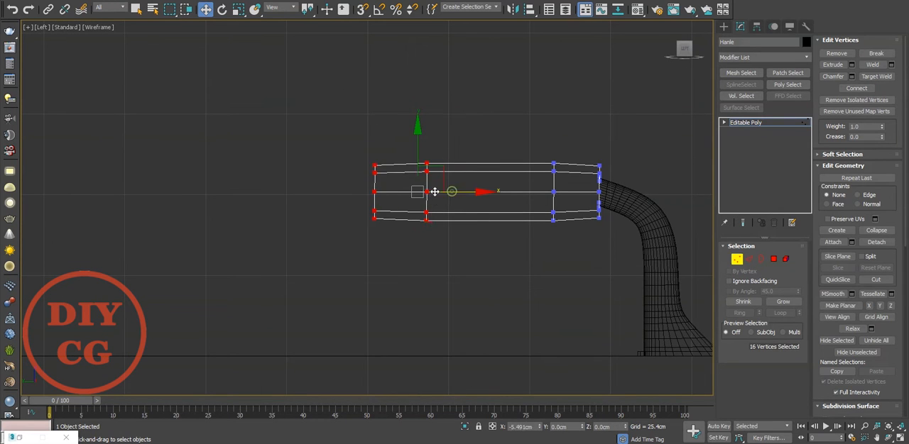
In the Perspective view, move the selected end vertices about 7.8 cm farther along Y to lengthen the handle
key("p")
scroll(465, 204, "down", 3)
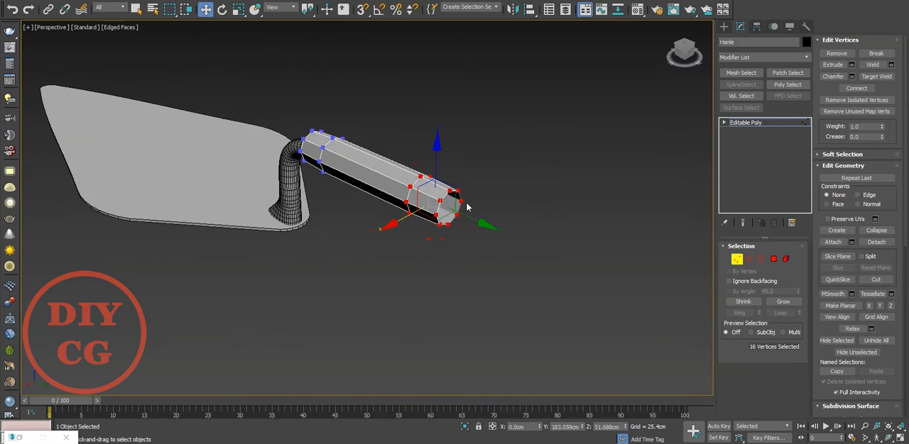
mouse_move(467, 205)
middle_mouse_down("alt")
mouse_move(476, 183)
mouse_move(478, 213)
mouse_move(511, 210)
middle_mouse_up("alt")
scroll(479, 212, "down", 2)
scroll(508, 211, "down", 3)
scroll(512, 210, "up", 5)
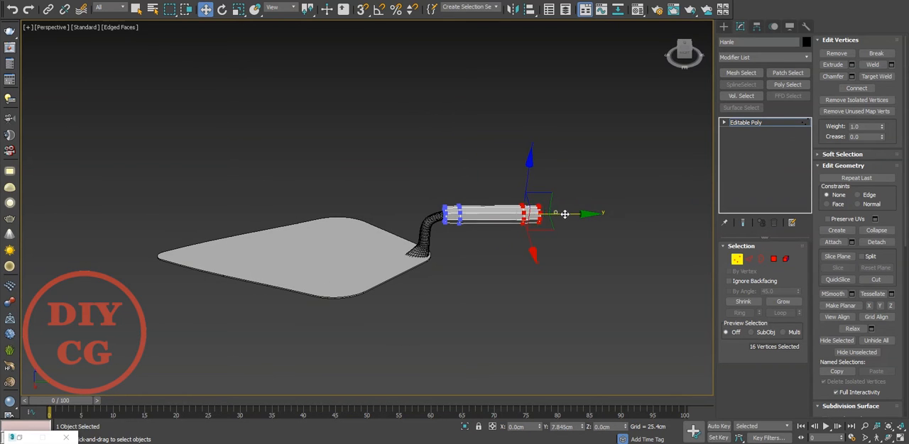
Select the ring of eight polygons at the handle's outer end and scale it up
key("2")
key("4")
double_click(500, 213)
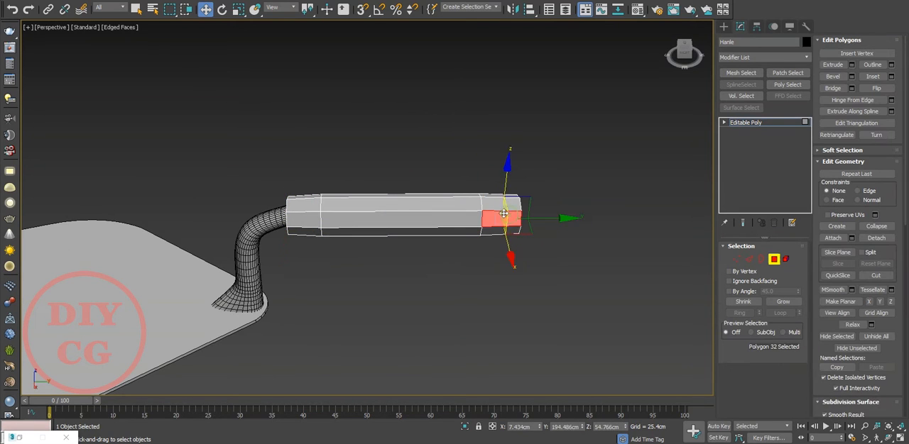
key("r")
middle_click_drag(486, 216, 421, 207, "alt")
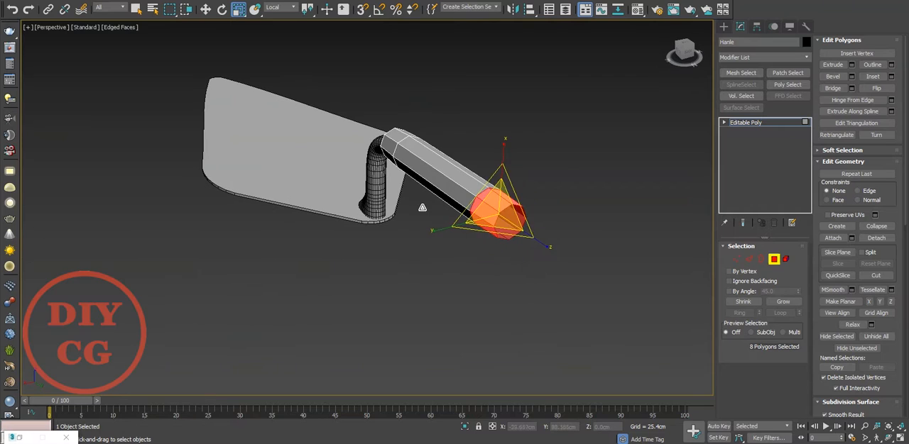
left_click_drag(484, 196, 482, 179)
middle_click_drag(484, 193, 506, 226, "alt")
Move the enlarged polygon ring outward along Y to stretch the handle's long middle section
key("w")
left_click_drag(550, 211, 597, 216)
scroll(542, 206, "down", 3)
middle_click_drag(558, 216, 636, 213, "alt")
scroll(594, 203, "down", 2)
left_click_drag(647, 202, 672, 203)
middle_click_drag(672, 203, 521, 202, "alt")
scroll(639, 213, "up", 4)
Scale the end polygon ring further and fine-tune its position along Y so the handle widens towards its end
key("r")
left_click_drag(517, 193, 518, 182)
middle_click_drag(561, 218, 559, 211, "alt")
key("w")
left_click_drag(560, 211, 567, 211)
scroll(566, 210, "down", 4)
mouse_move(480, 227)
middle_mouse_down()
mouse_move(547, 235)
mouse_move(595, 222)
mouse_move(482, 235)
mouse_move(486, 216)
middle_mouse_up()
scroll(599, 225, "up", 4)
scroll(483, 235, "up", 2)
Extrude the handle's open end border into two inward-tapering rings, placing the last at about Y 254 cm
key("3")
left_click(511, 213)
key("r")
left_click_drag(505, 208, 515, 216)
key("w")
left_click_drag(537, 243, 546, 246)
key("e")
key("r")
left_click_drag(517, 216, 518, 240)
key("w")
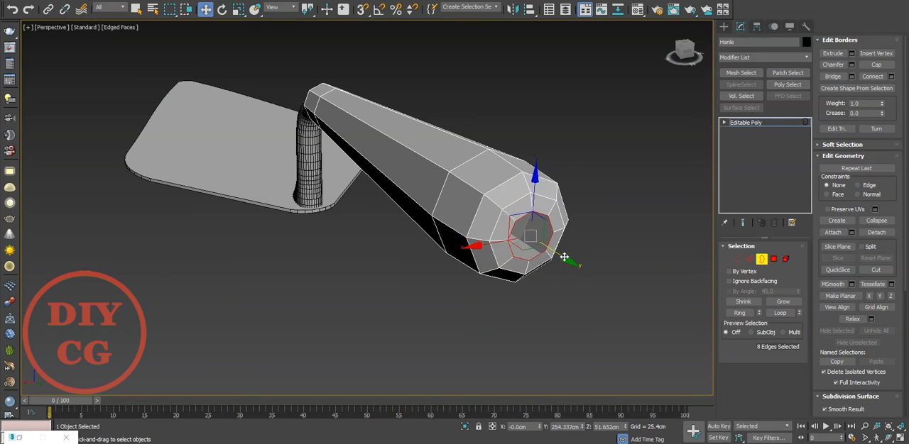
Collapse the small end border to a single centre vertex to close the handle, and switch to edge editing
key("r")
right_click(519, 222)
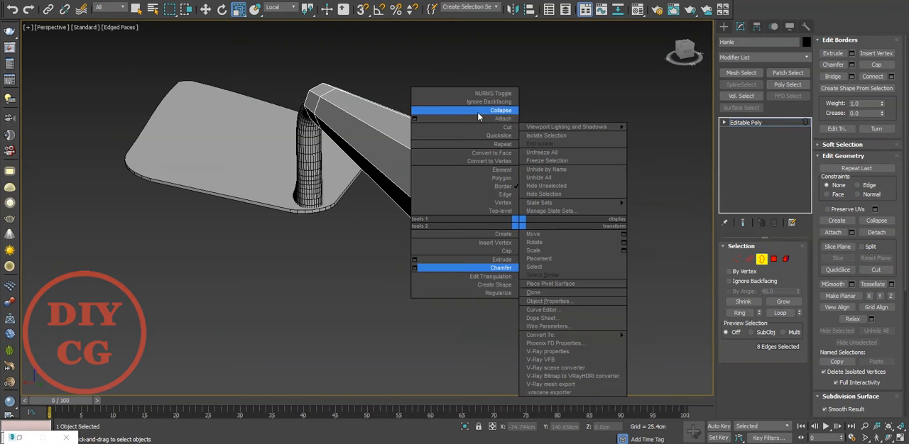
left_click(479, 117)
scroll(520, 232, "up", 3)
key("2")
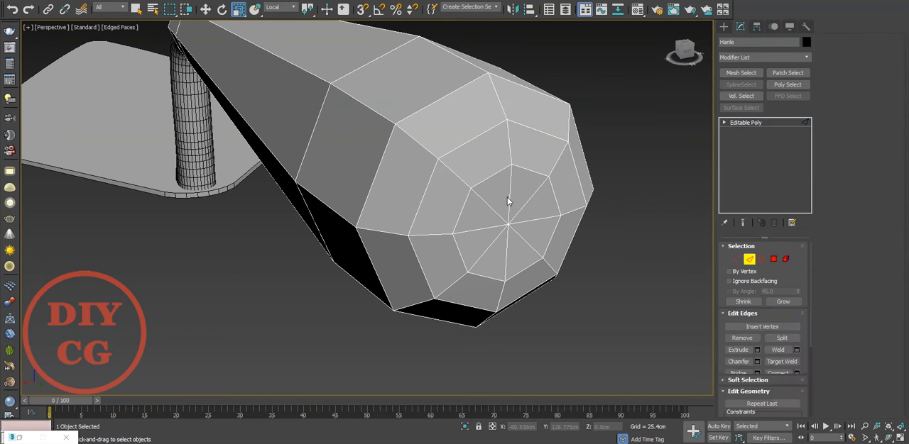